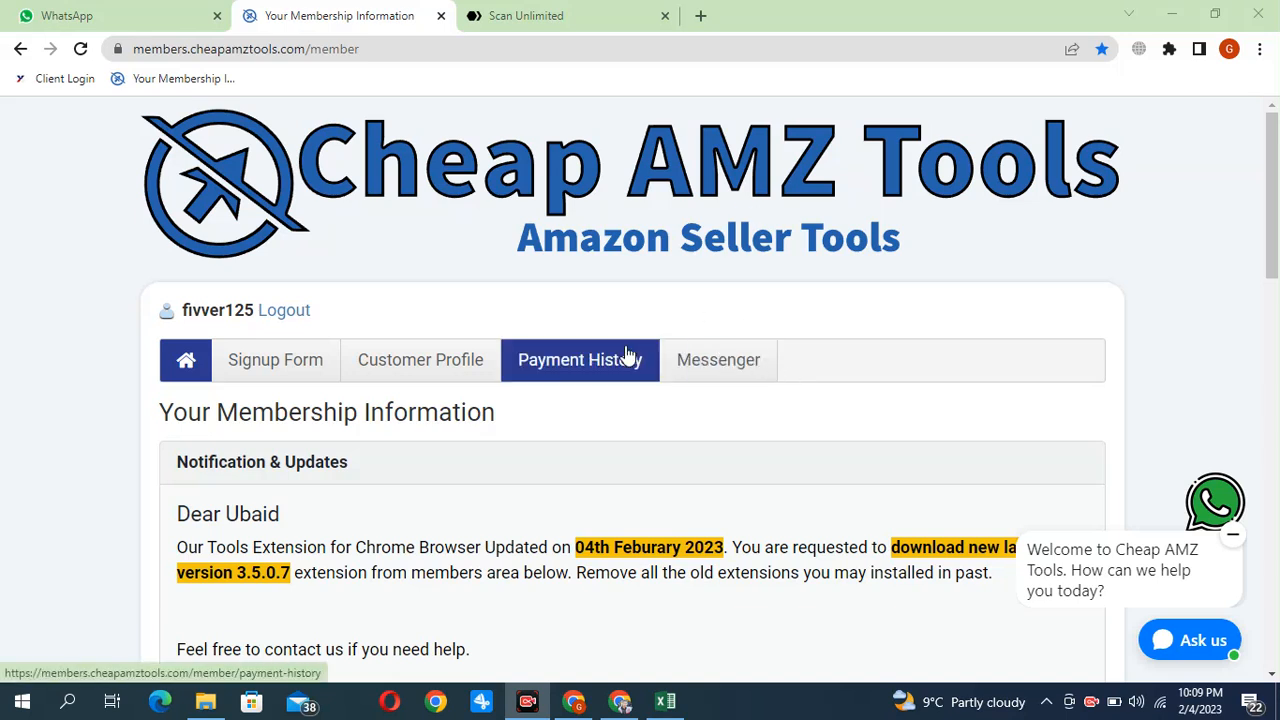
Switch to Excel and delete the "Value Distributor" and "Price list" title rows above the column headers
left_click(665, 701)
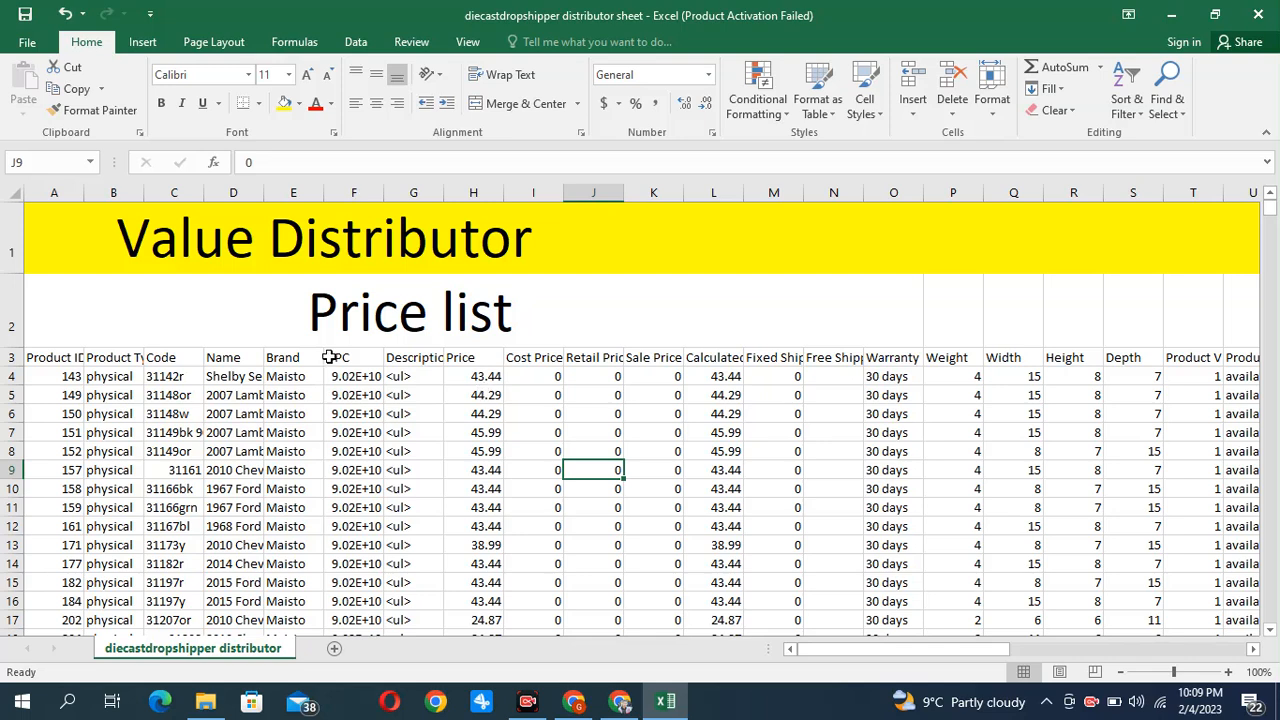
left_click(7, 233)
left_click_drag(7, 233, 60, 255)
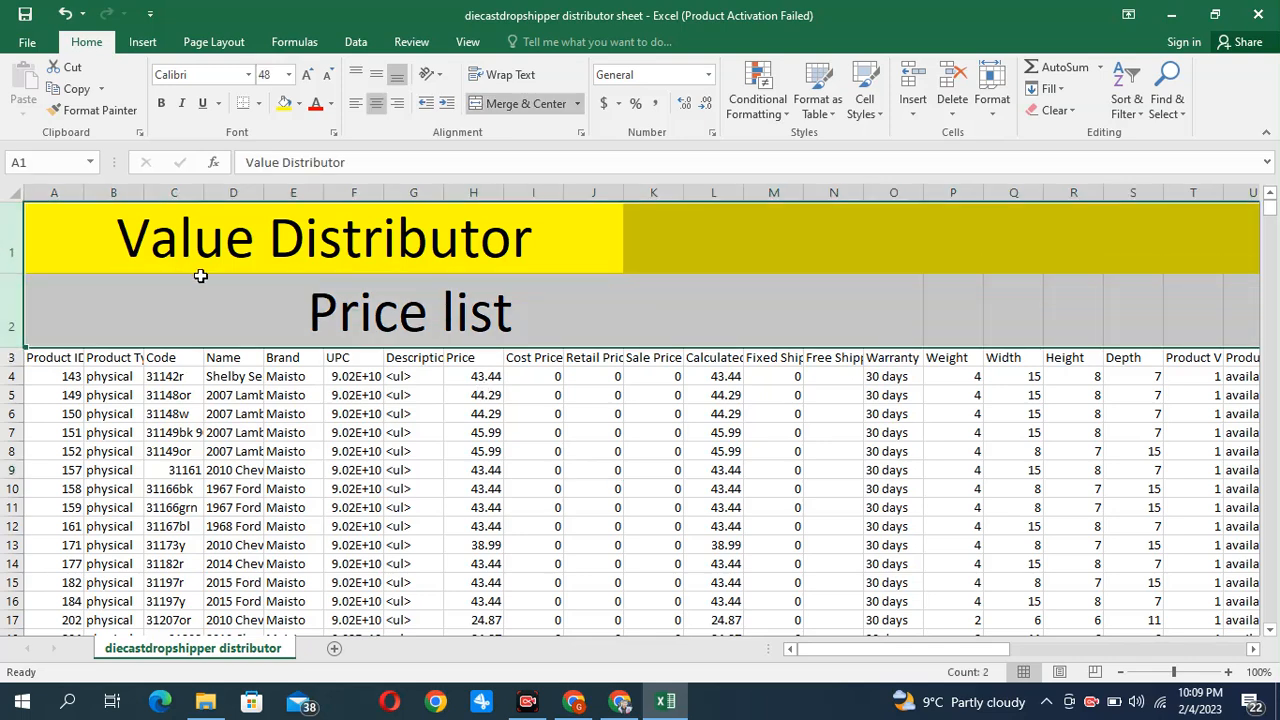
left_click(263, 289)
left_click(55, 233)
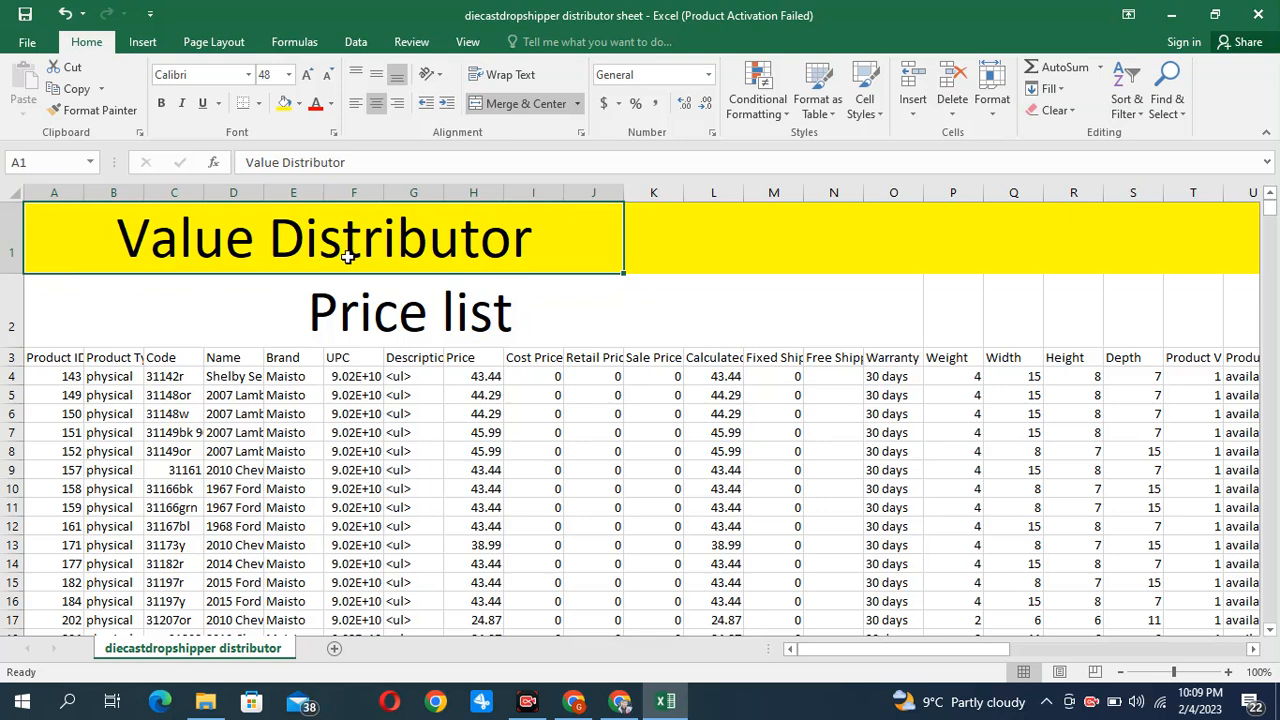
left_click(11, 233)
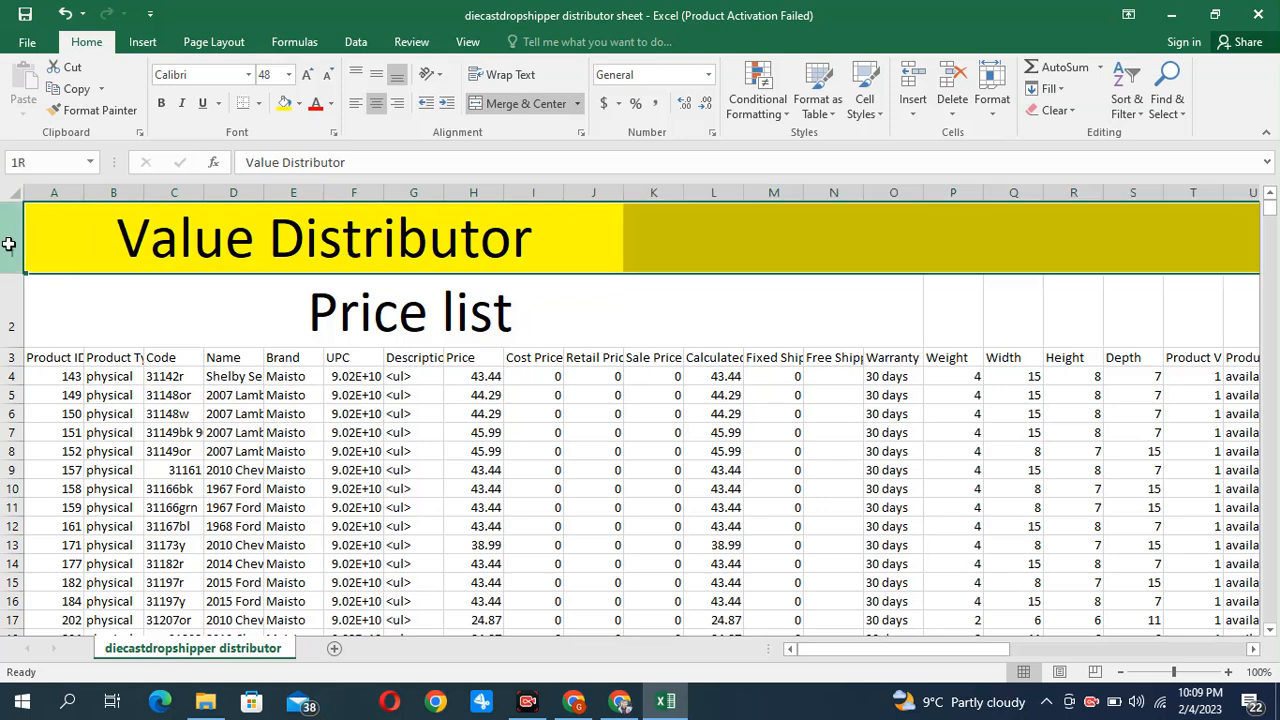
left_click_drag(11, 233, 10, 312)
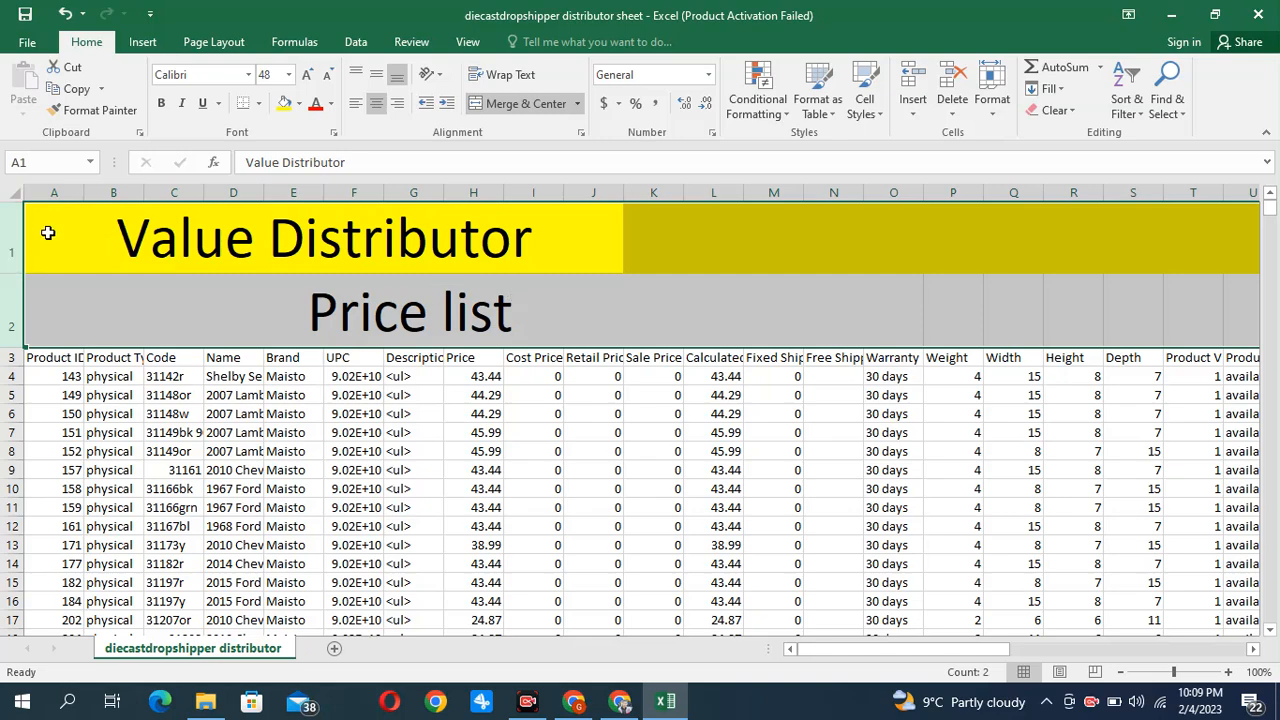
right_click(175, 262)
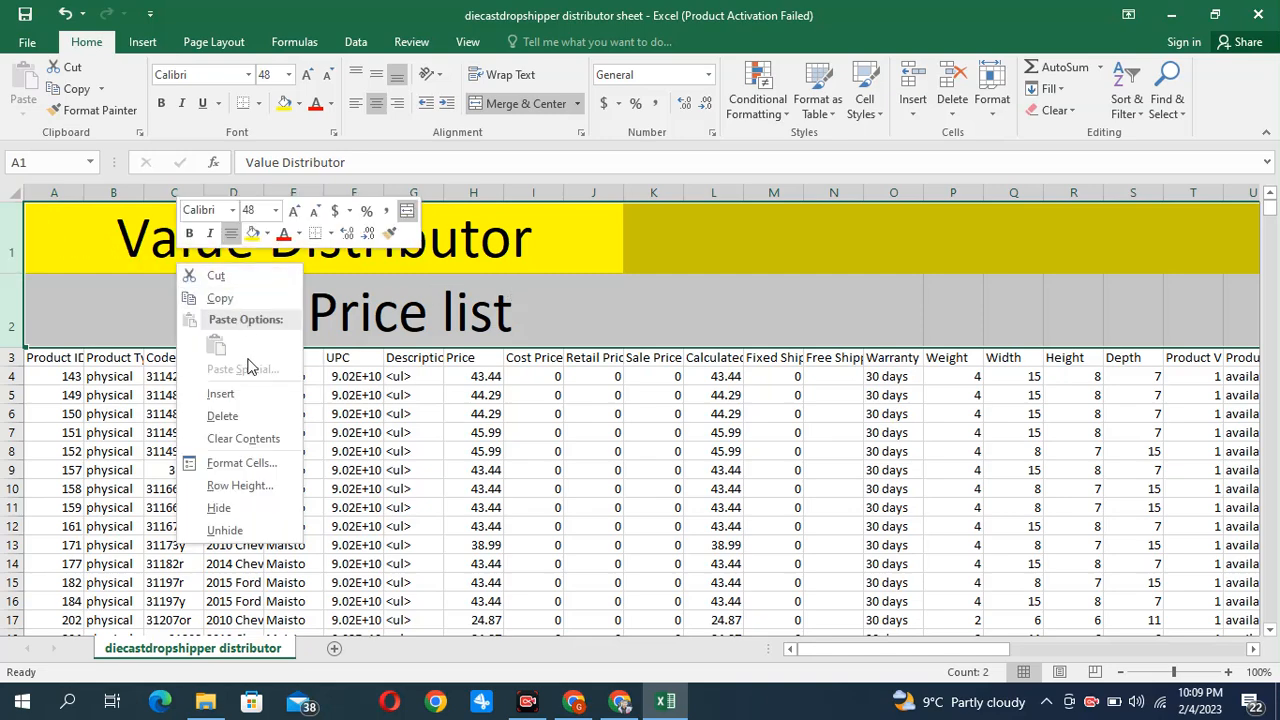
left_click(229, 413)
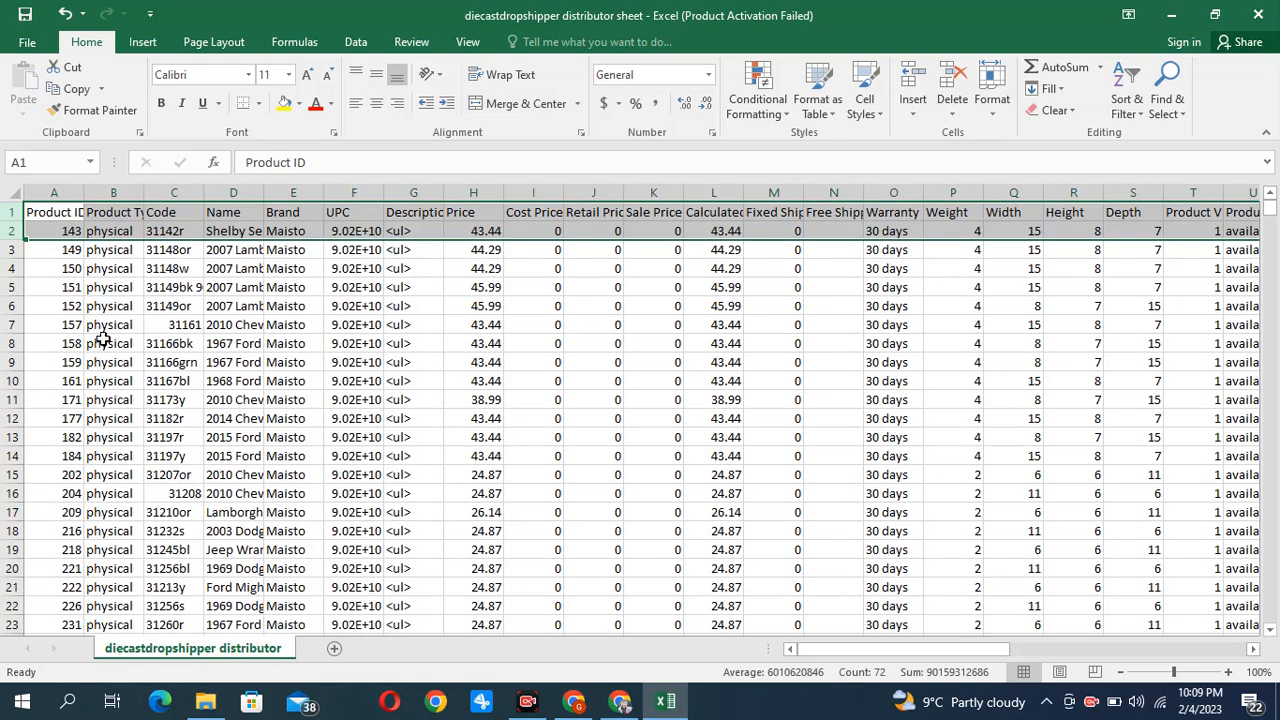
left_click(256, 346)
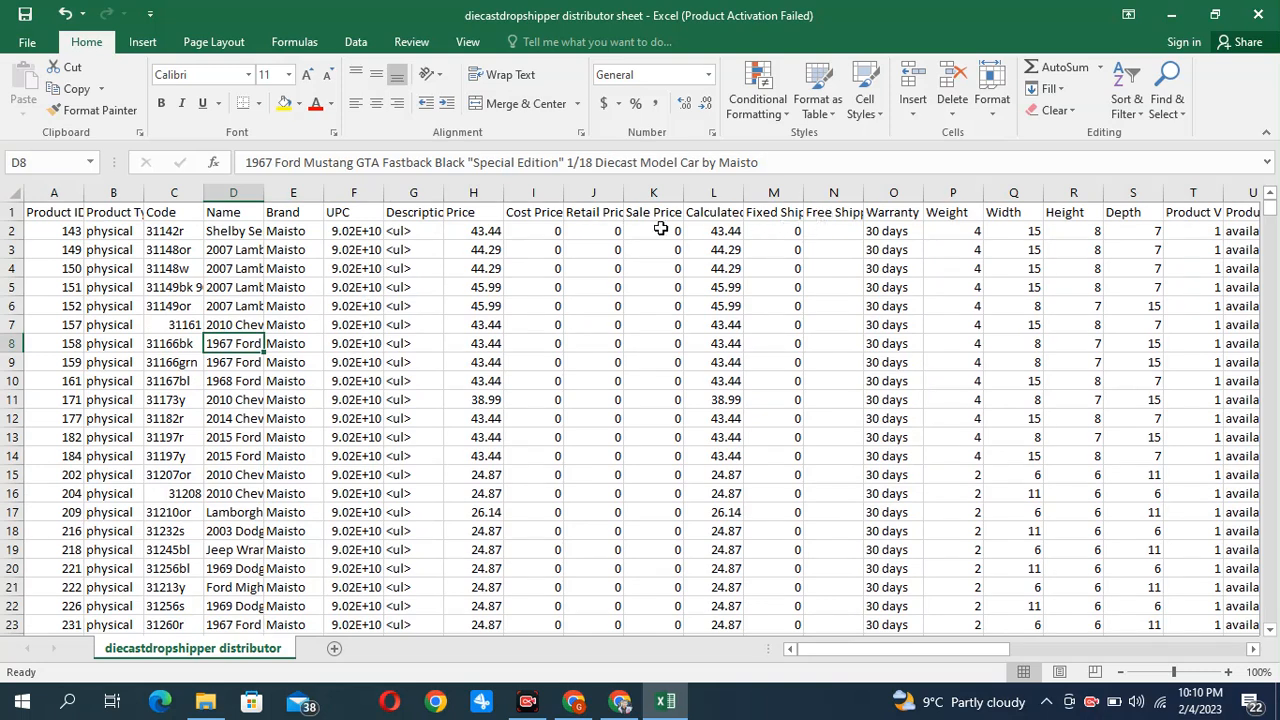
left_click(7, 210)
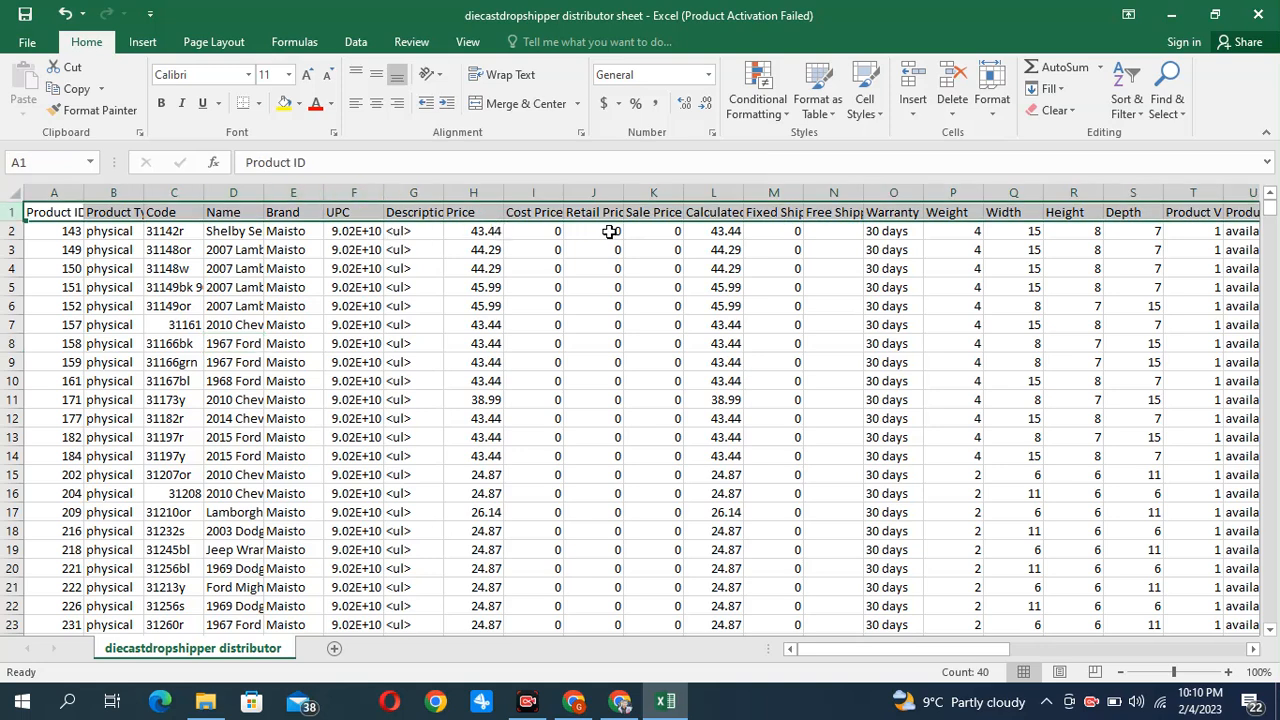
left_click(544, 268)
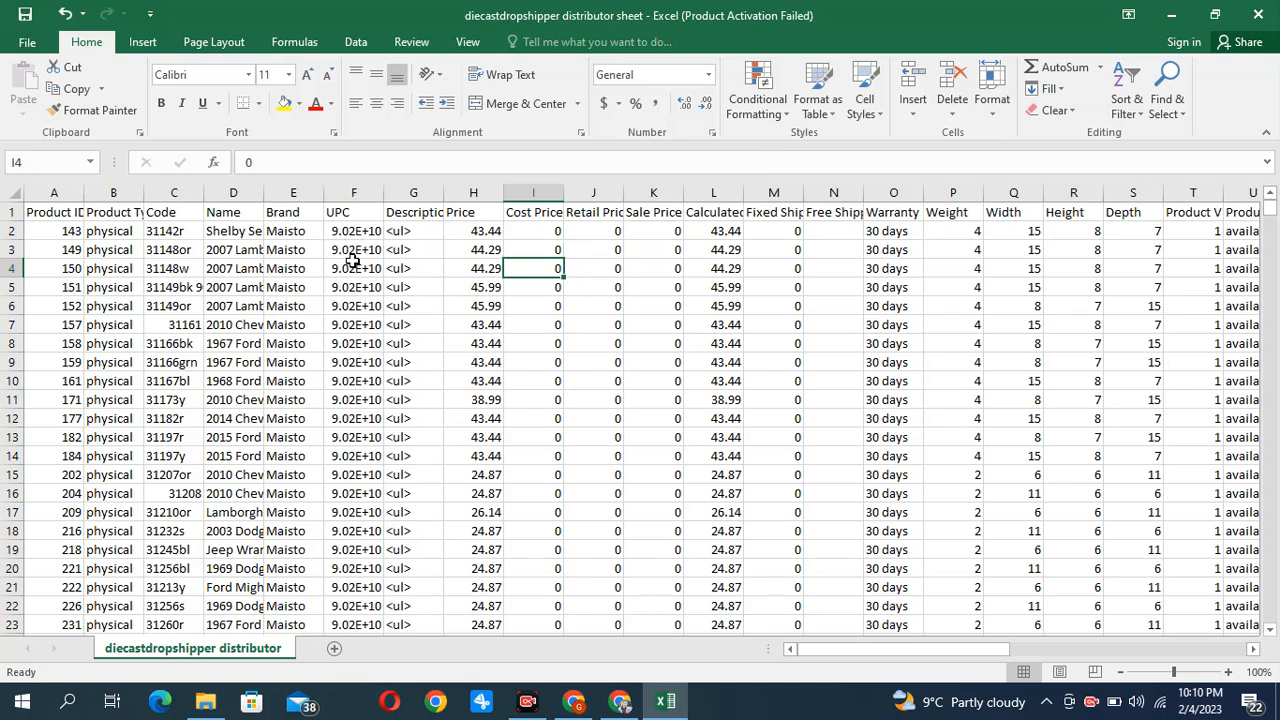
Format the entire UPC column as Number with no decimal places
left_click(361, 211)
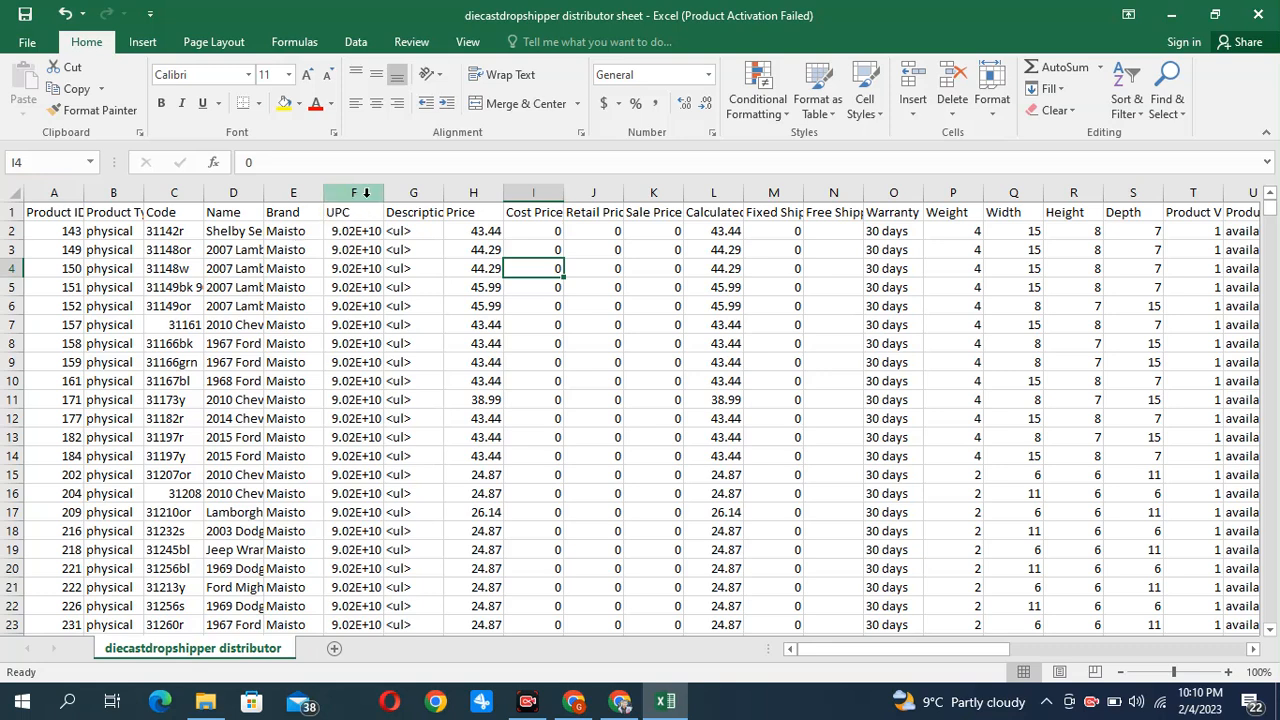
key("ctrl+shift+Down")
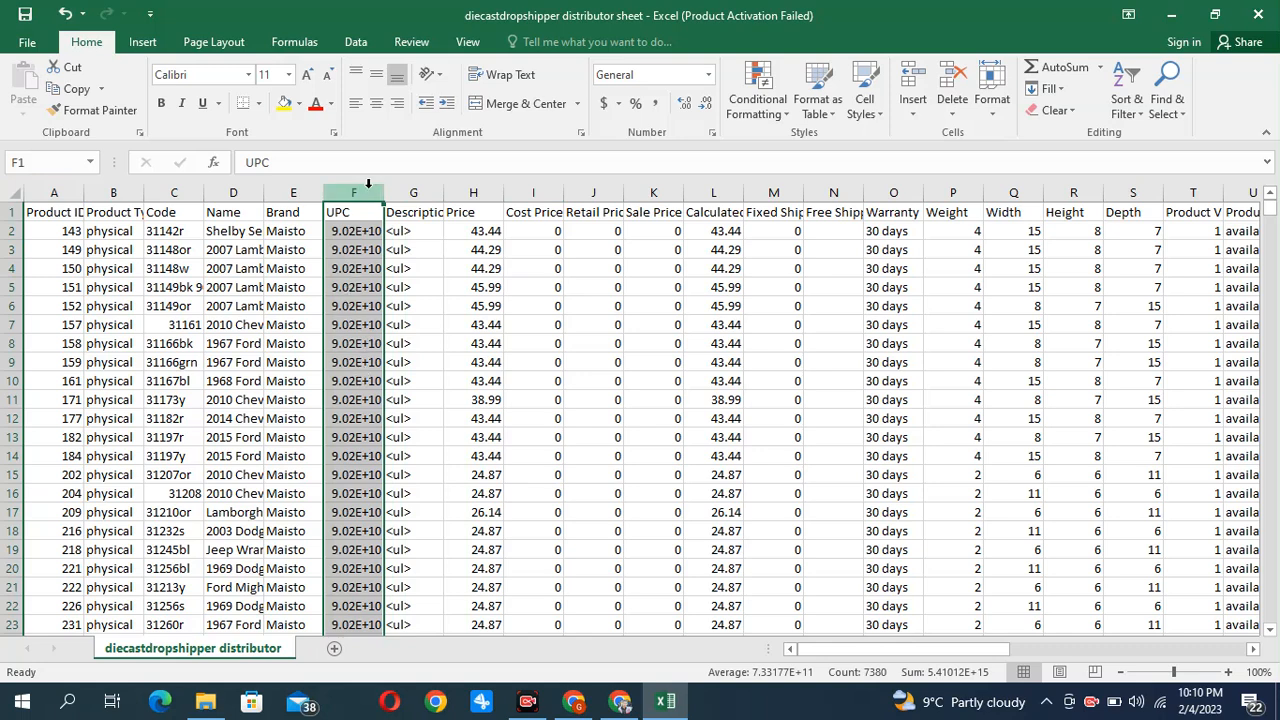
left_click(709, 76)
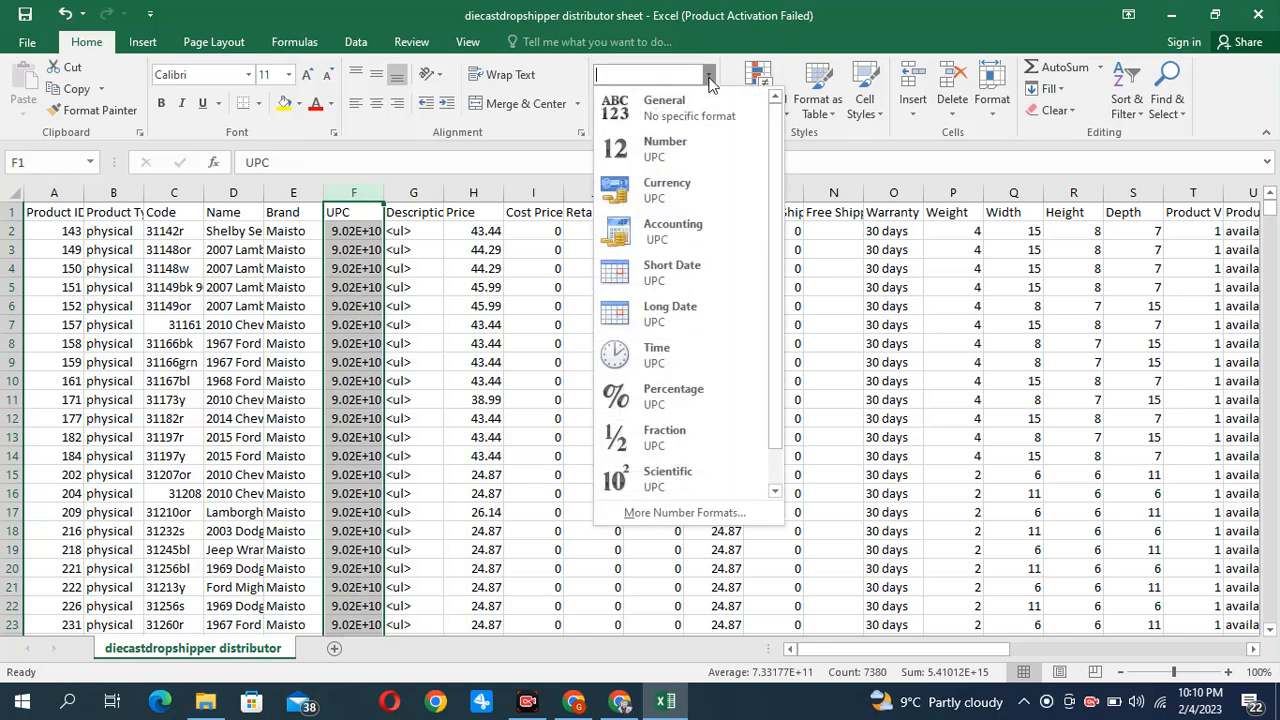
left_click(675, 150)
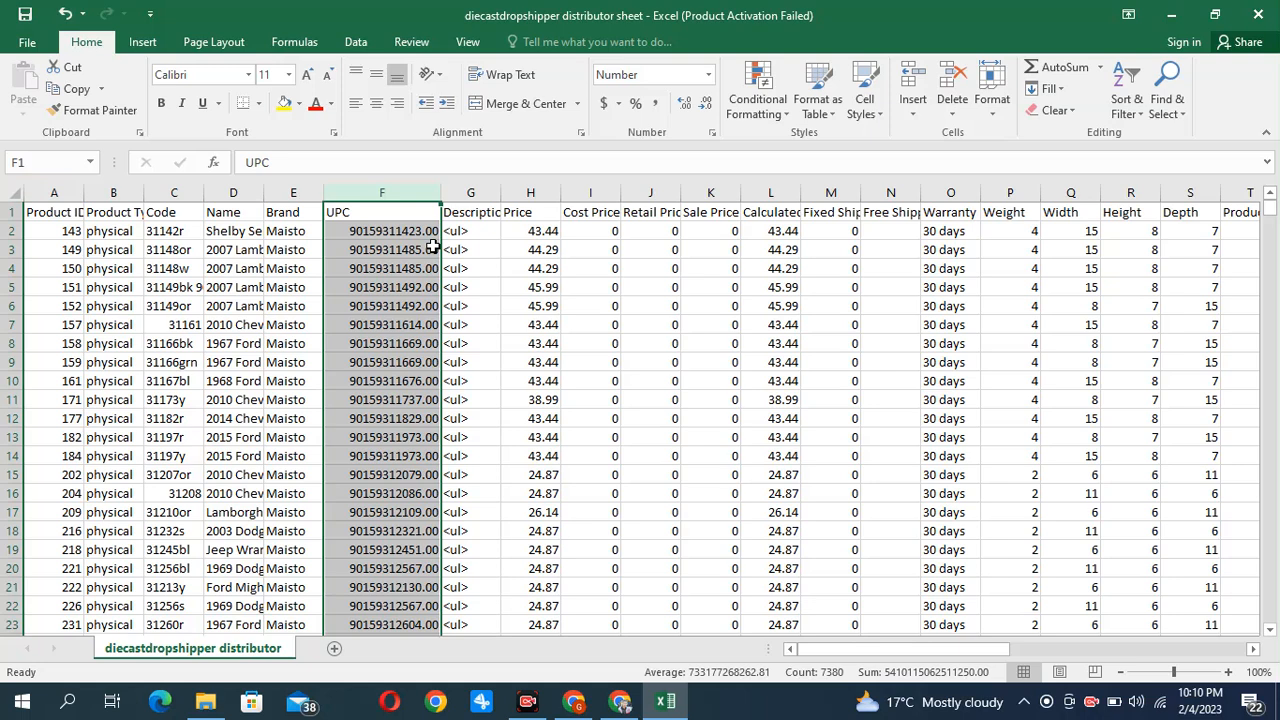
left_click(706, 104)
left_click(706, 104)
left_click(706, 104)
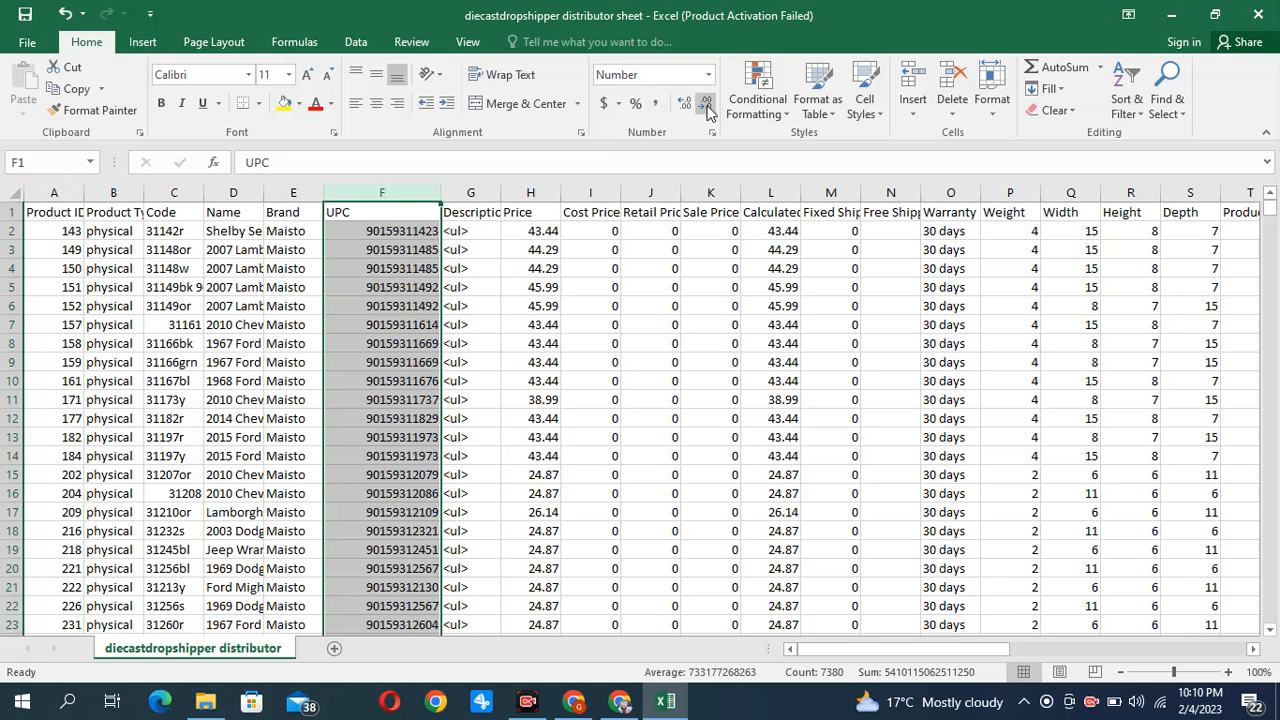
left_click(508, 306)
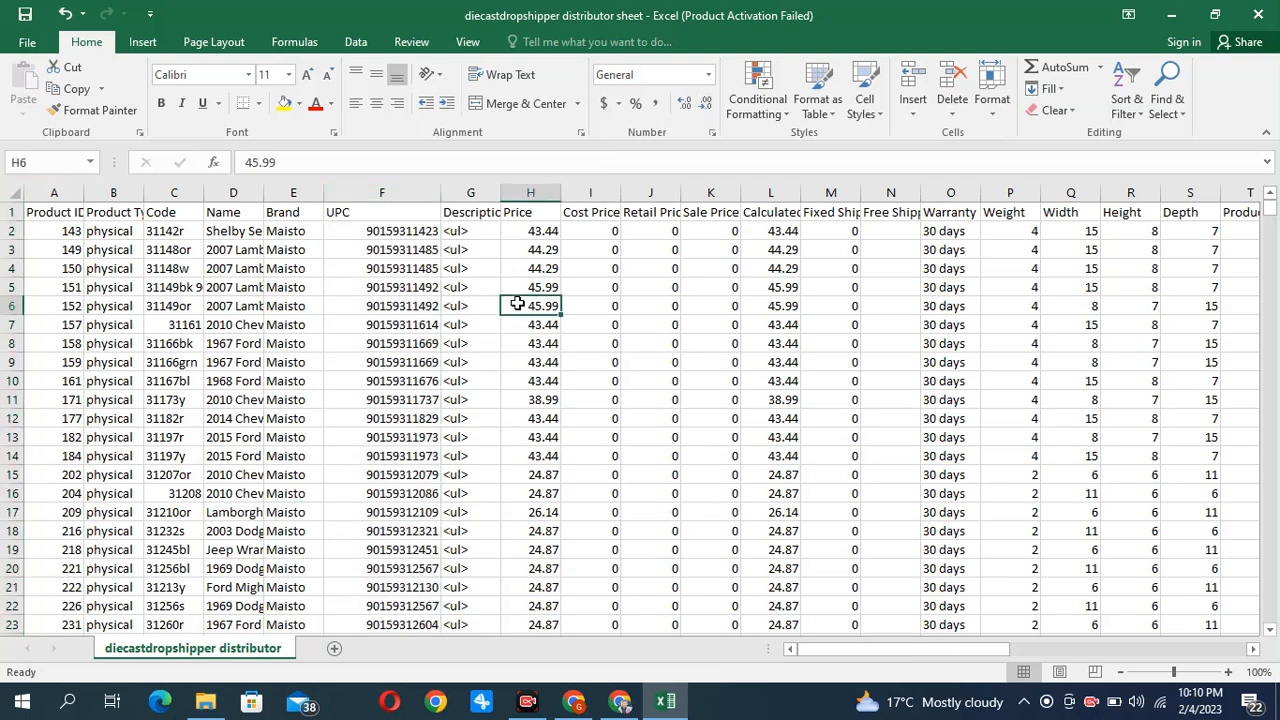
Save the changes to the diecastdropshipper distributor sheet as CSV
key("ctrl+s")
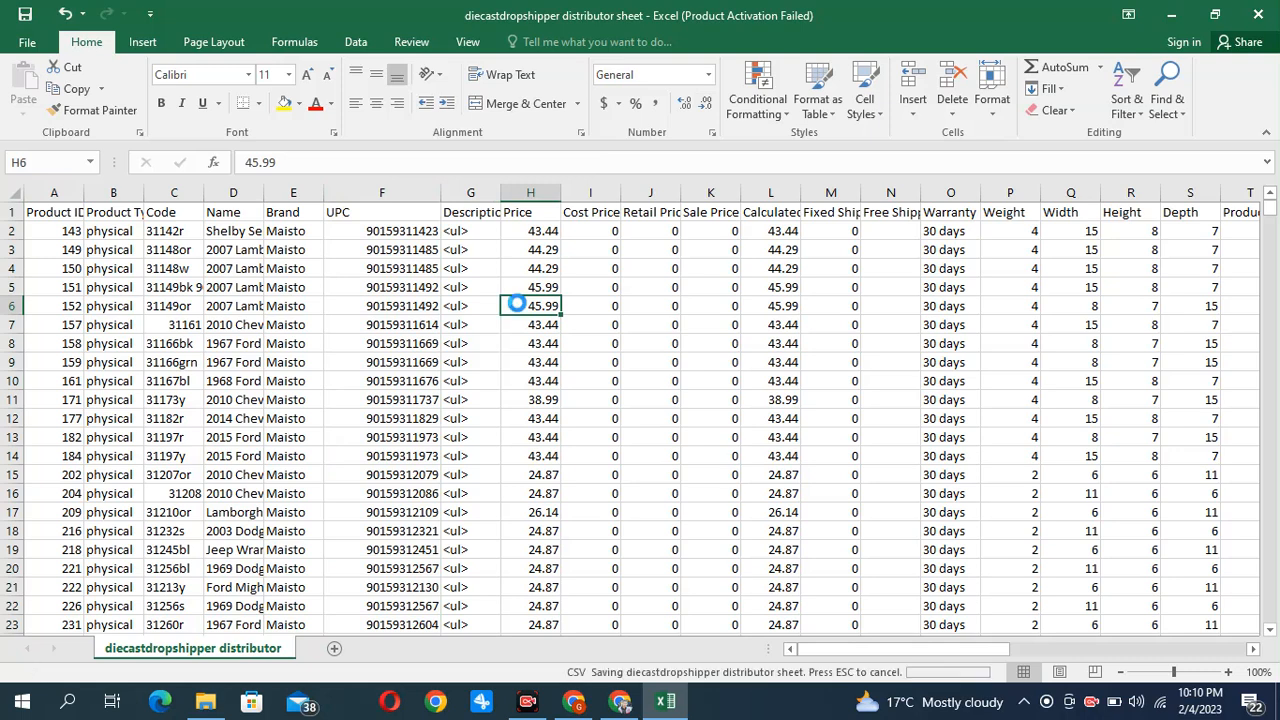
left_click(570, 407)
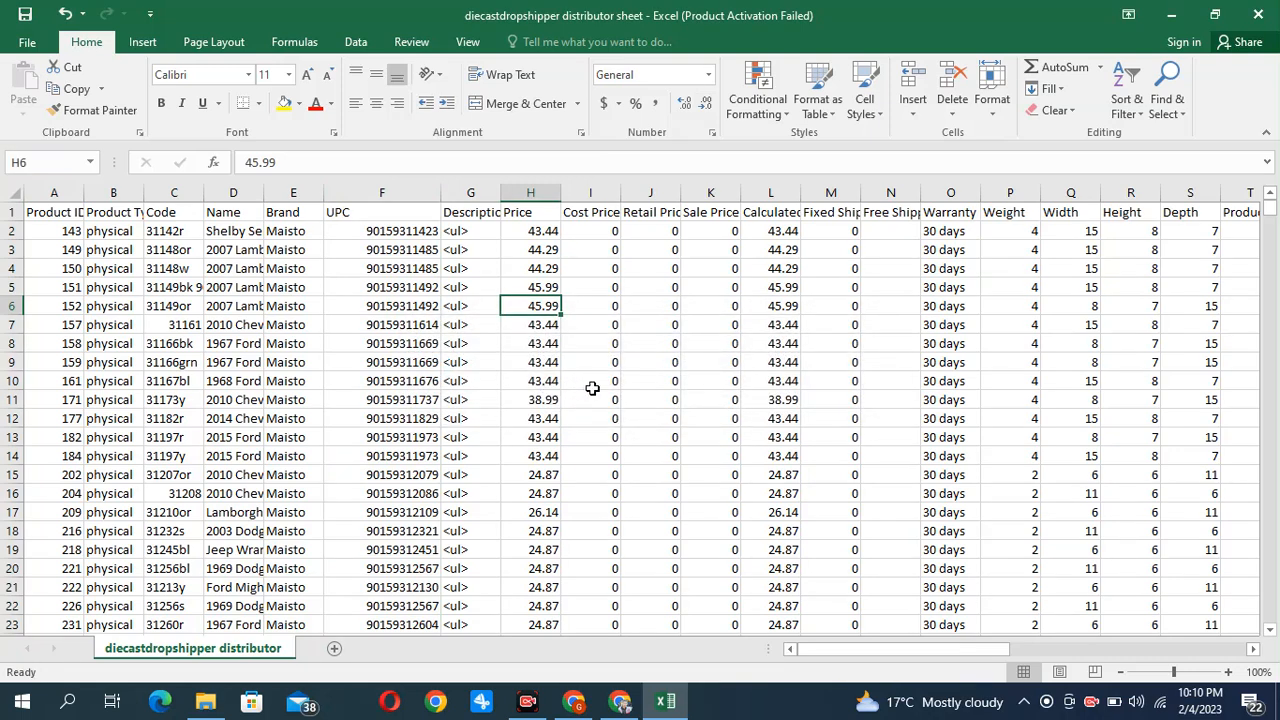
key("Left")
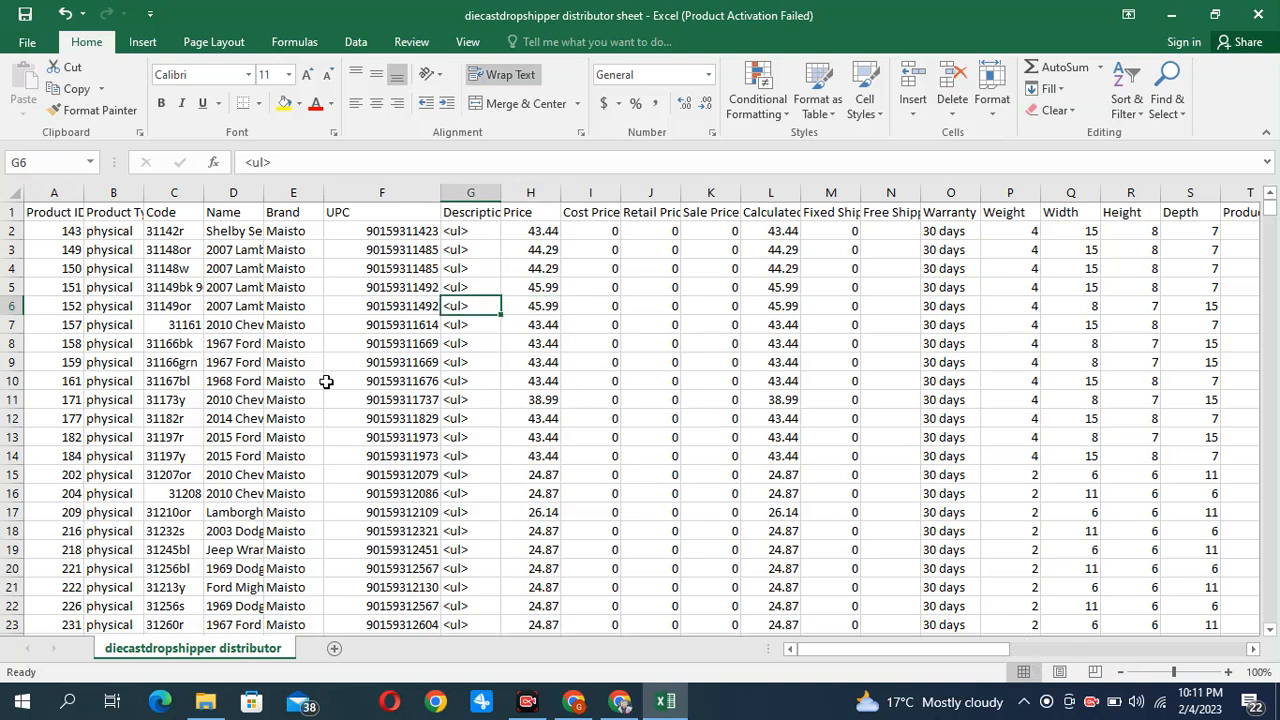
Switch to Chrome and bring up the Scan Unlimited dashboard
left_click(579, 705)
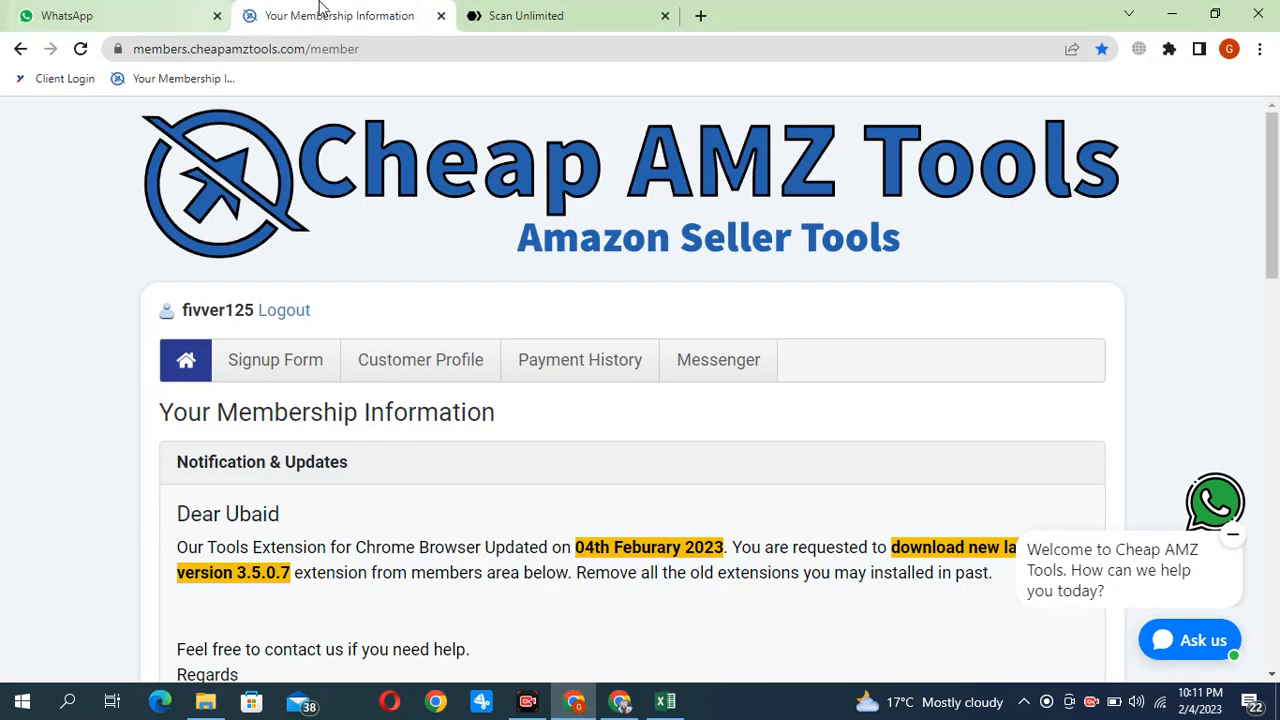
scroll(541, 391, "down", 3)
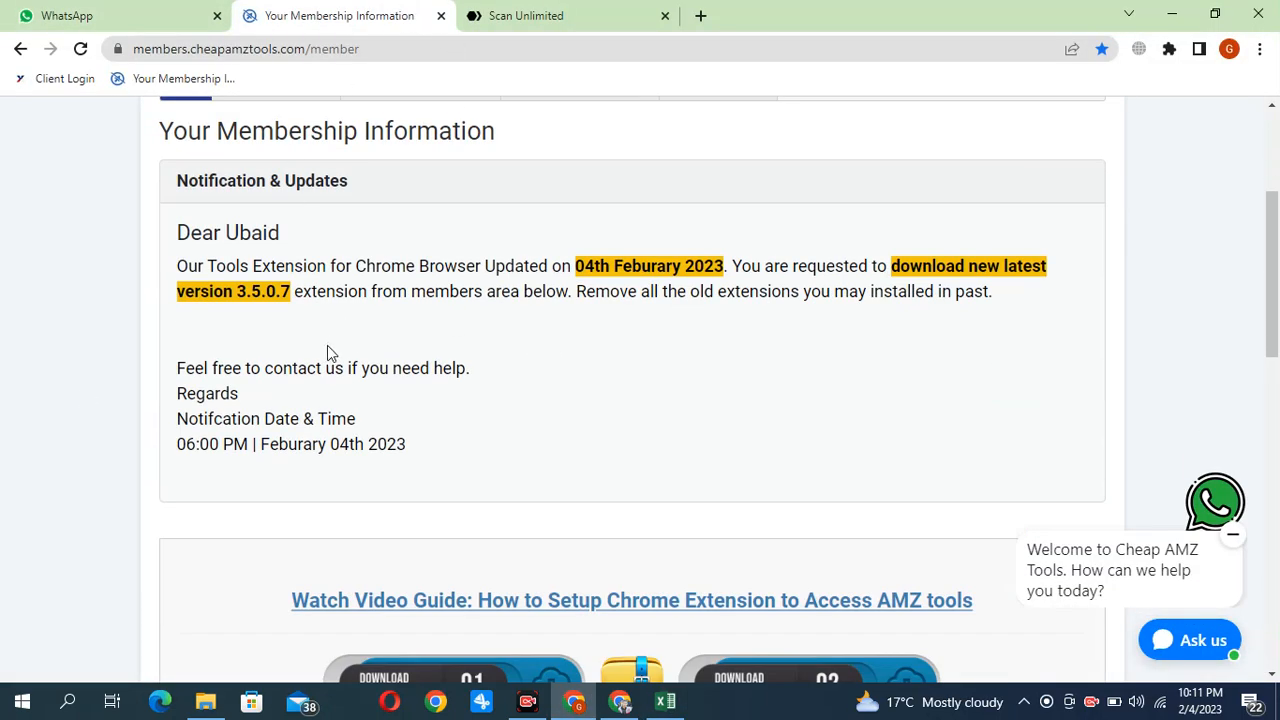
scroll(326, 344, "up", 3)
scroll(371, 554, "down", 8)
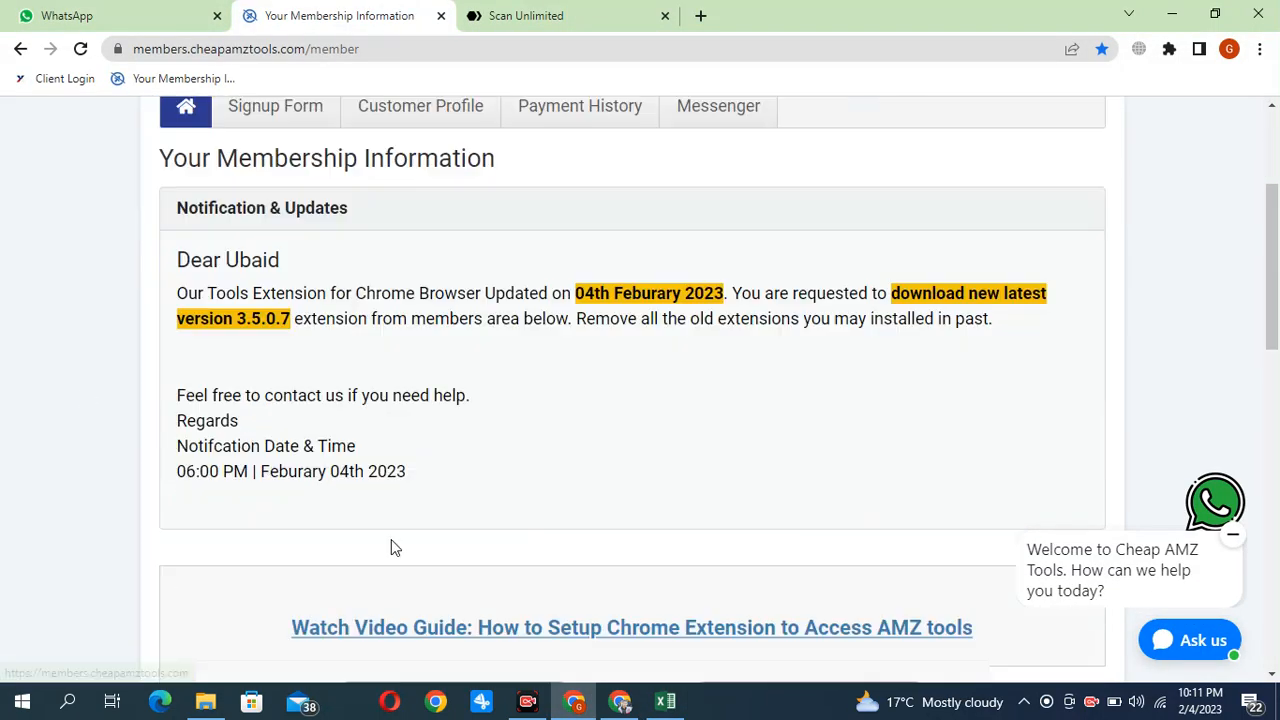
left_click(545, 12)
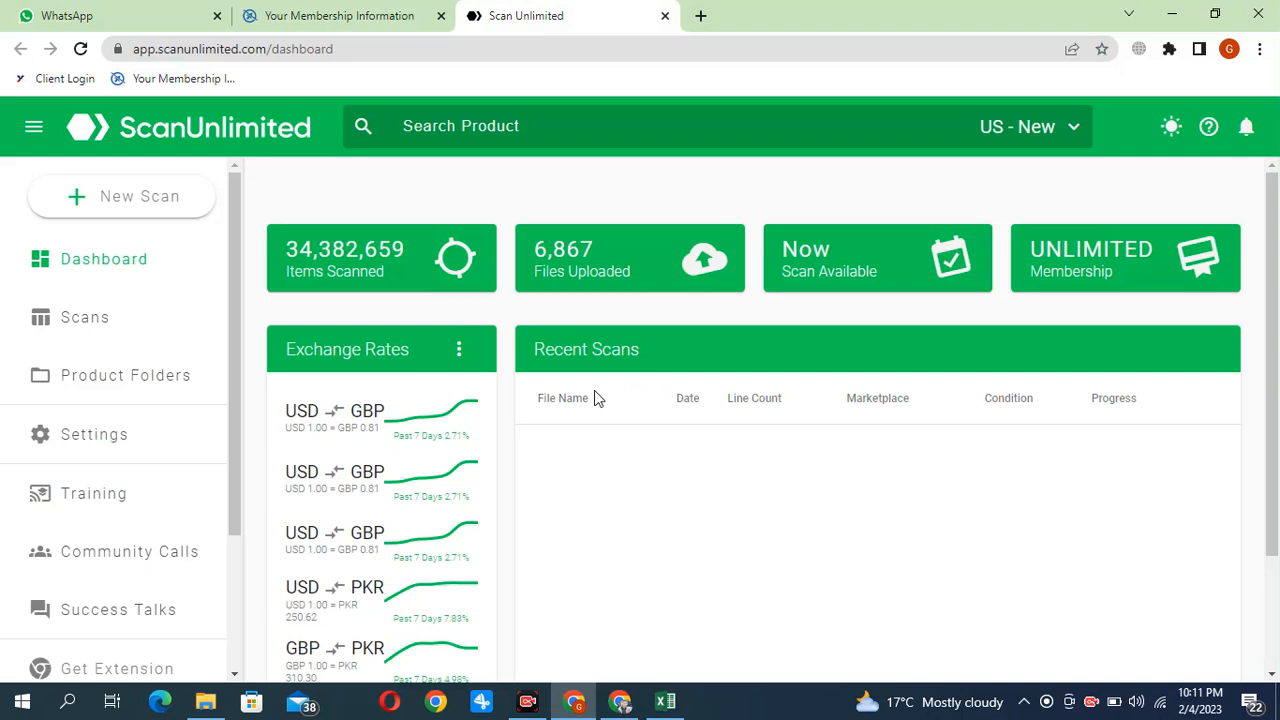
Start a new scan and upload the "diecastdropshipper distributor sheet" file from folder 02
left_click(150, 207)
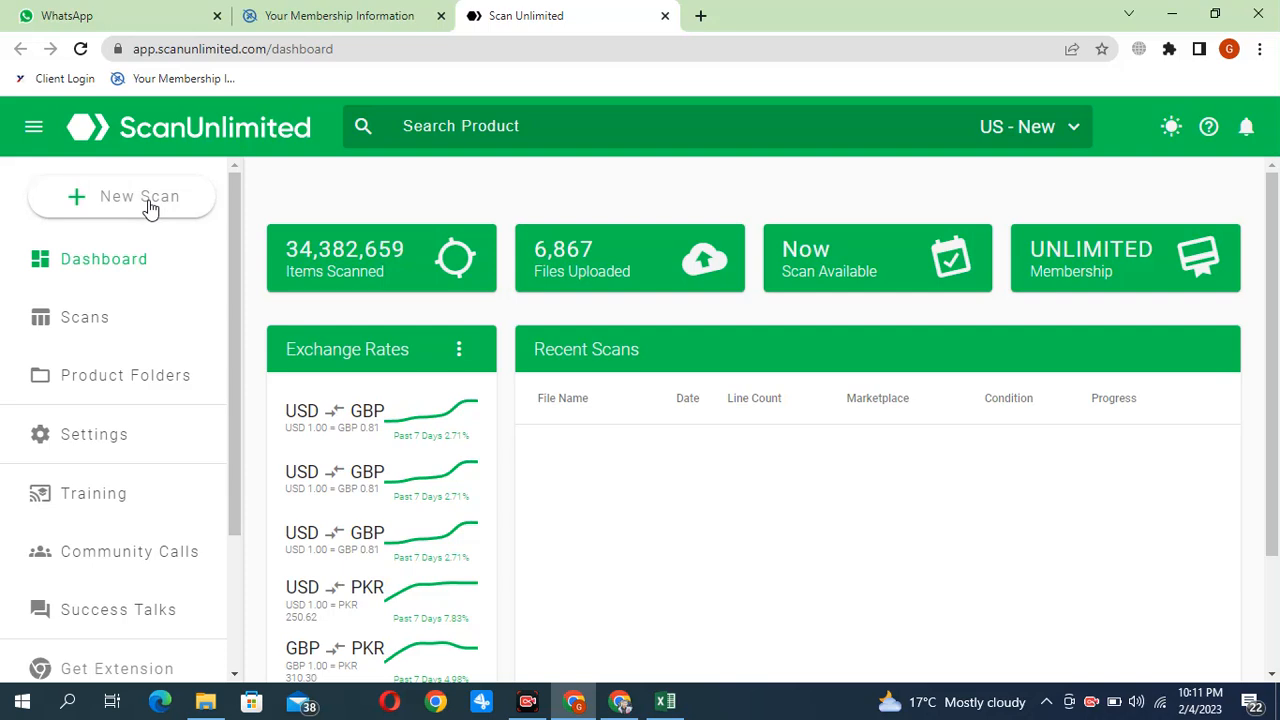
left_click(123, 203)
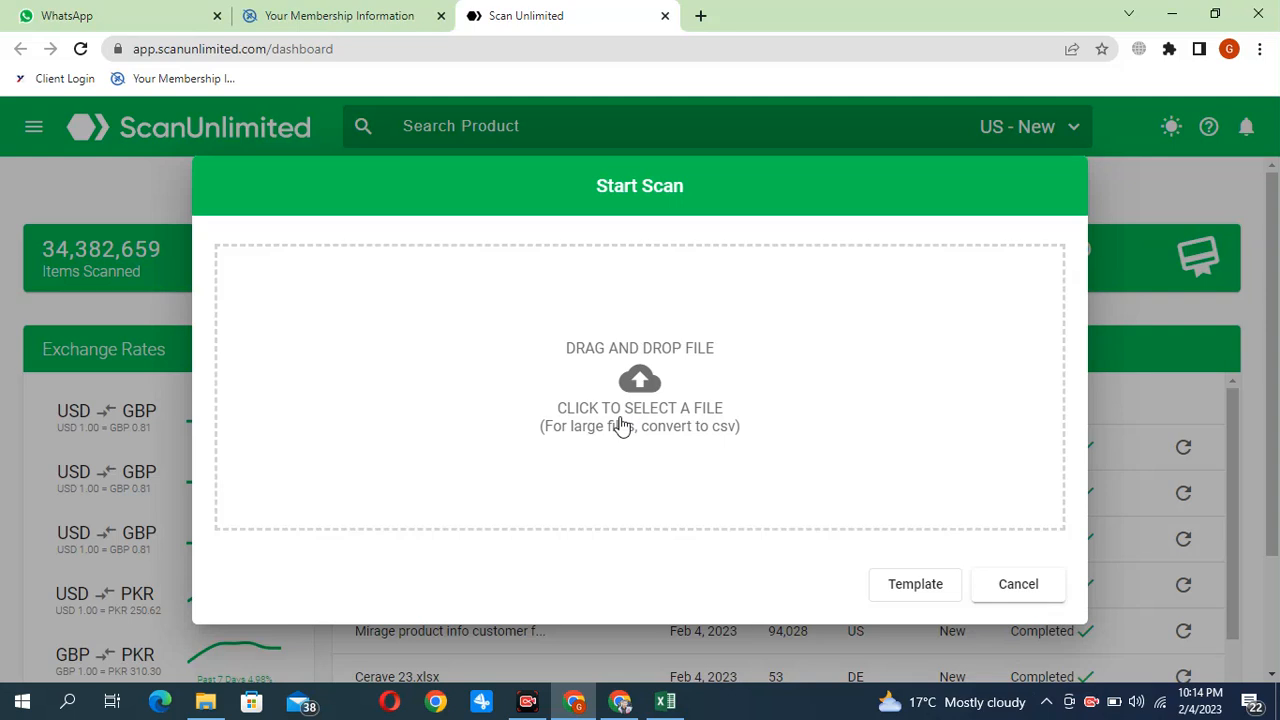
left_click(648, 395)
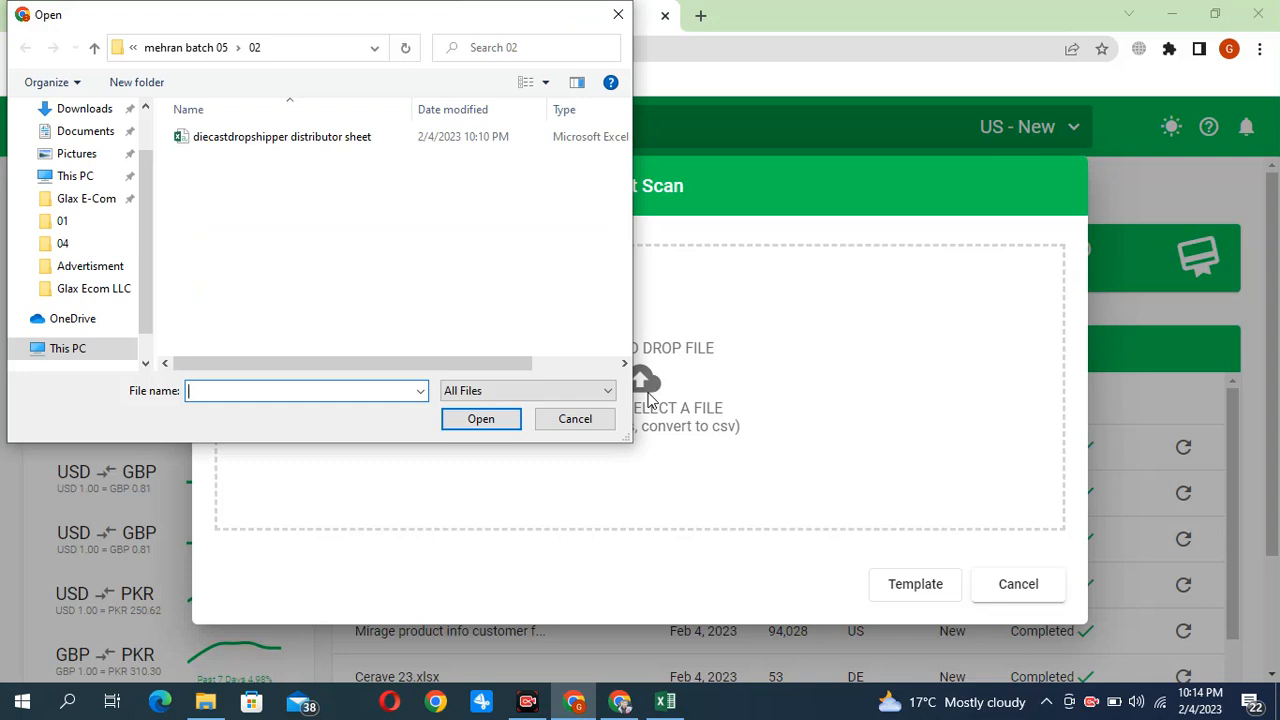
left_click(297, 140)
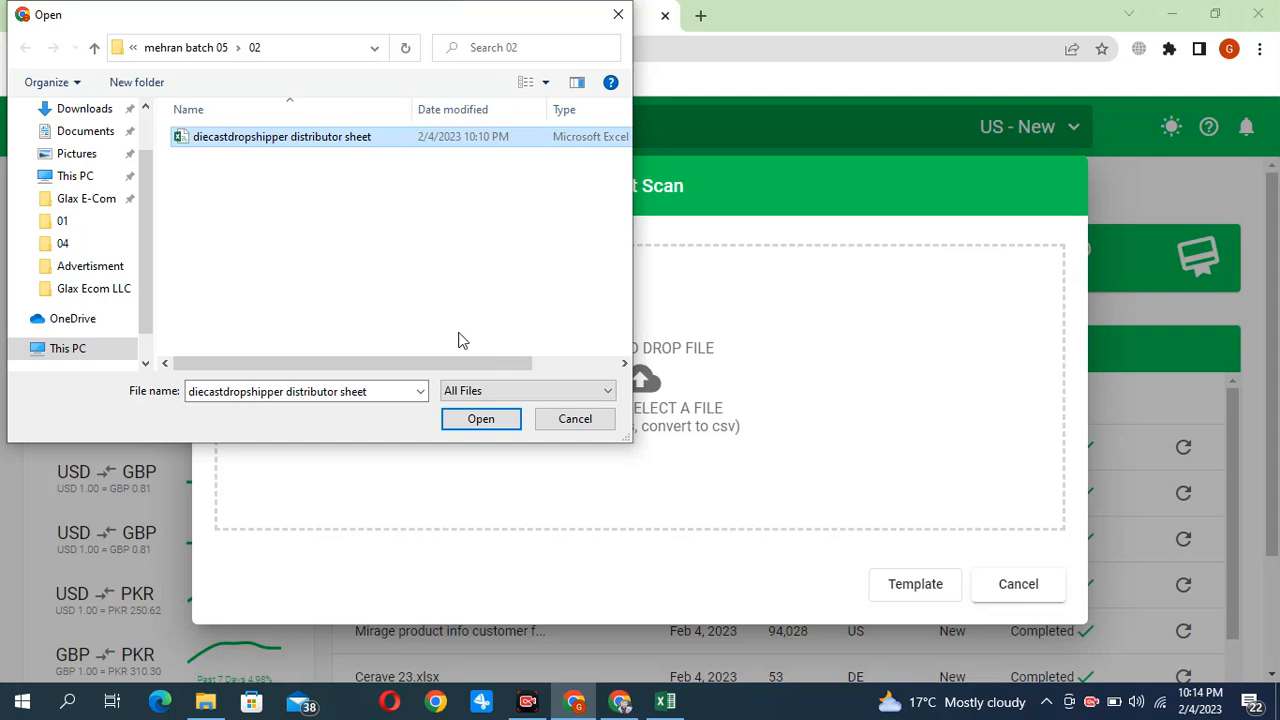
left_click(486, 419)
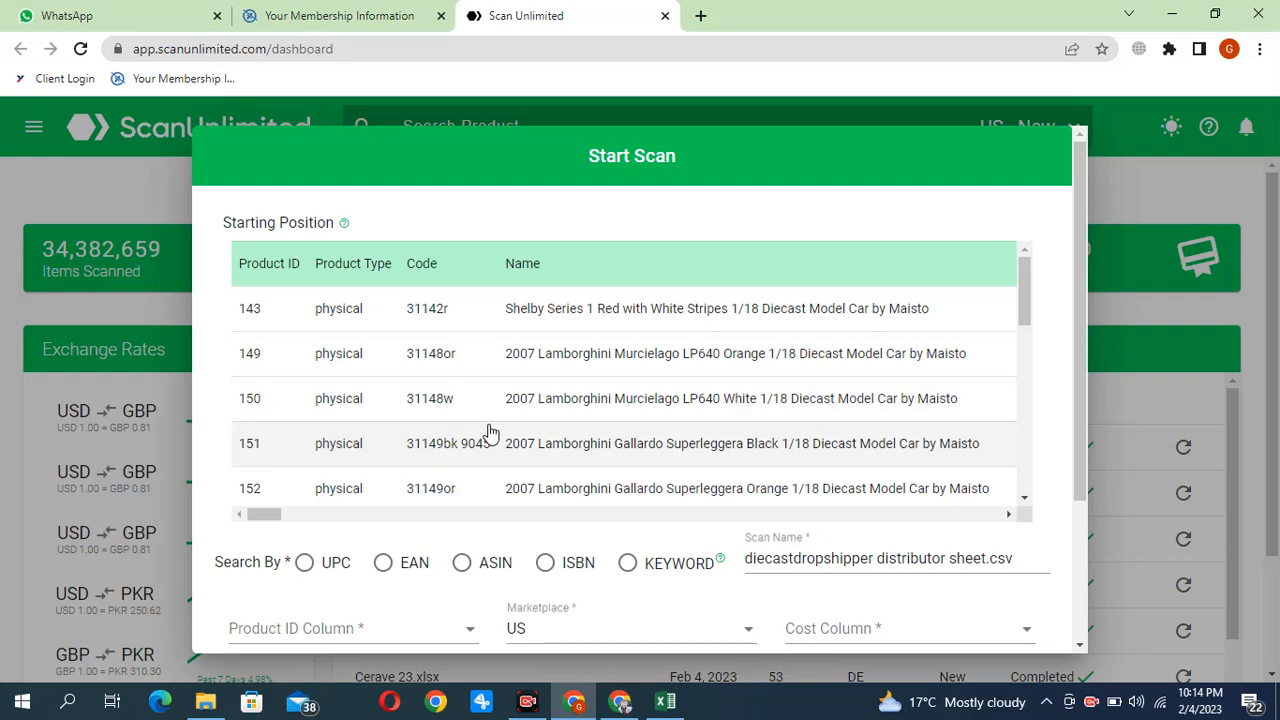
Set the scan to search products by UPC
scroll(488, 430, "down", 1)
scroll(486, 429, "up", 1)
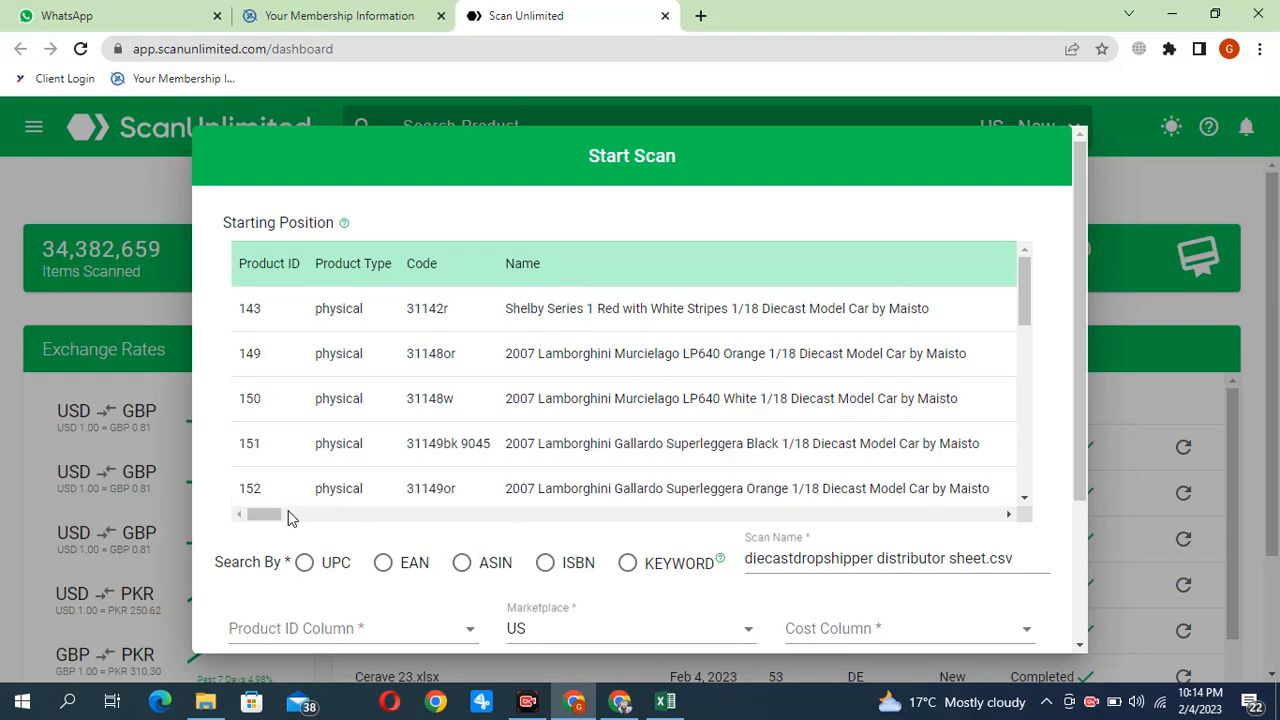
left_click_drag(276, 516, 145, 552)
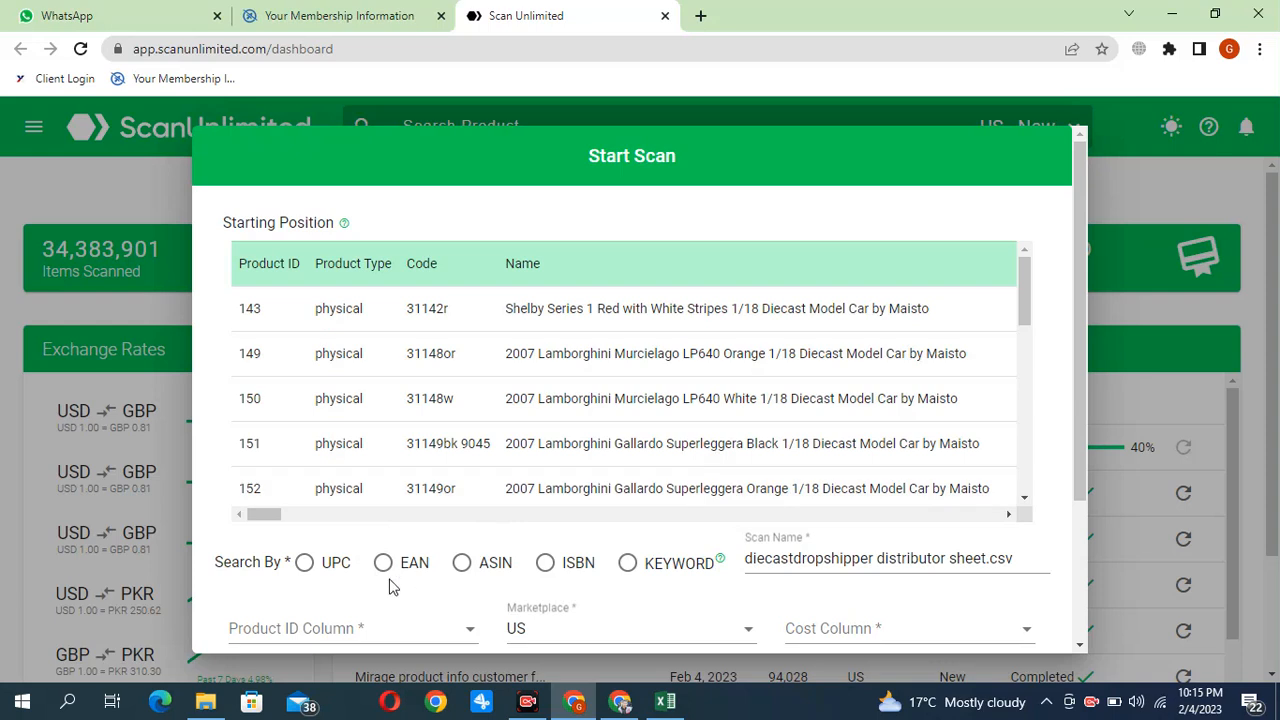
left_click(305, 565)
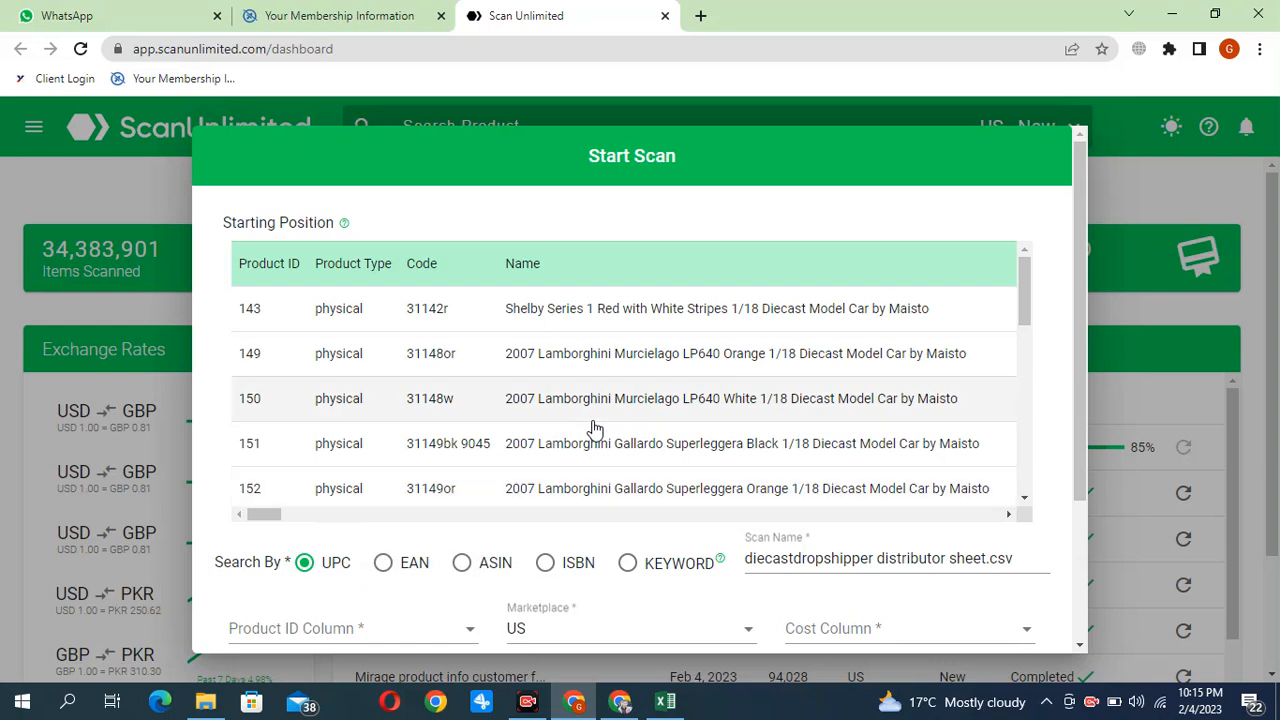
left_click(468, 566)
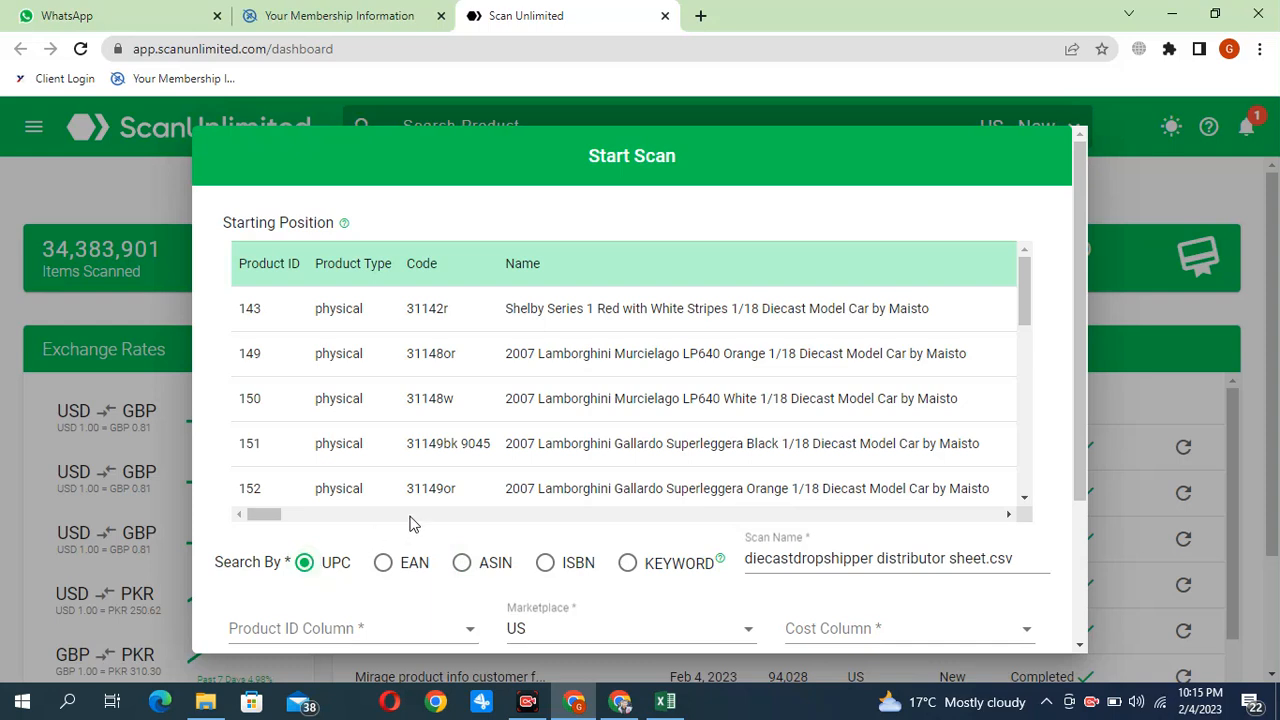
Set the scan's product ID column to UPC
scroll(430, 640, "down", 1)
scroll(430, 640, "down", 3)
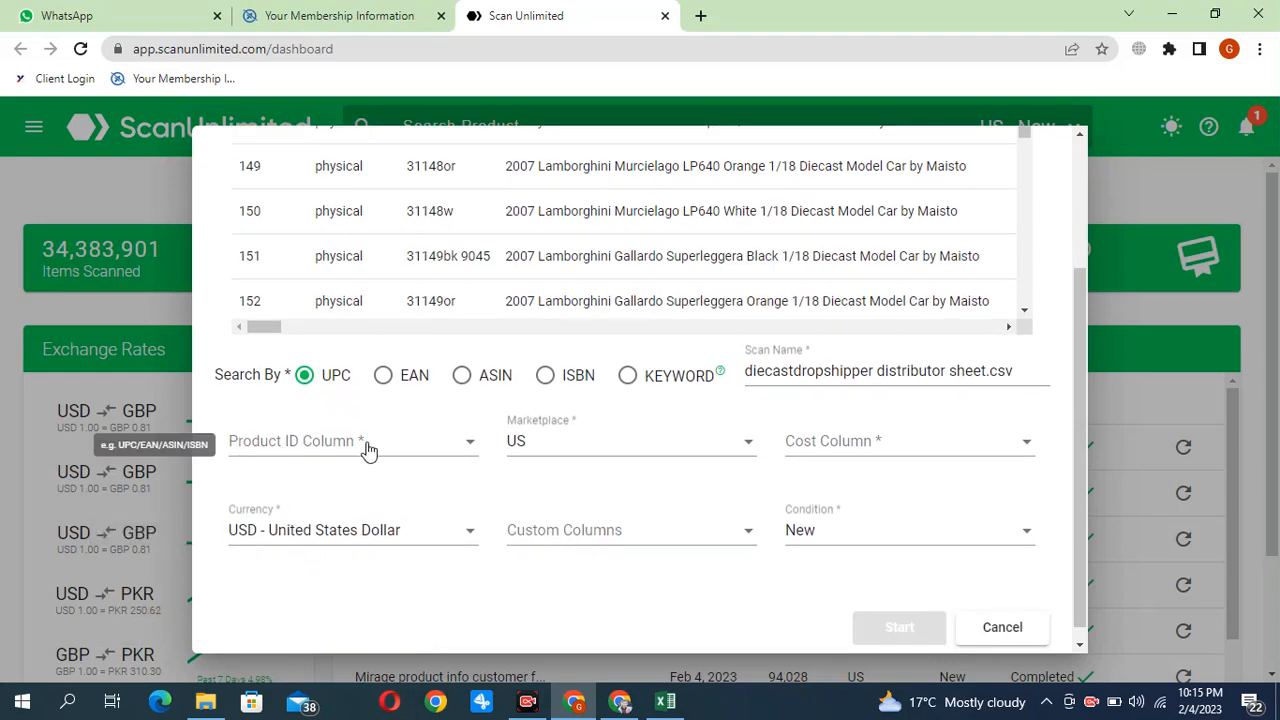
left_click(369, 451)
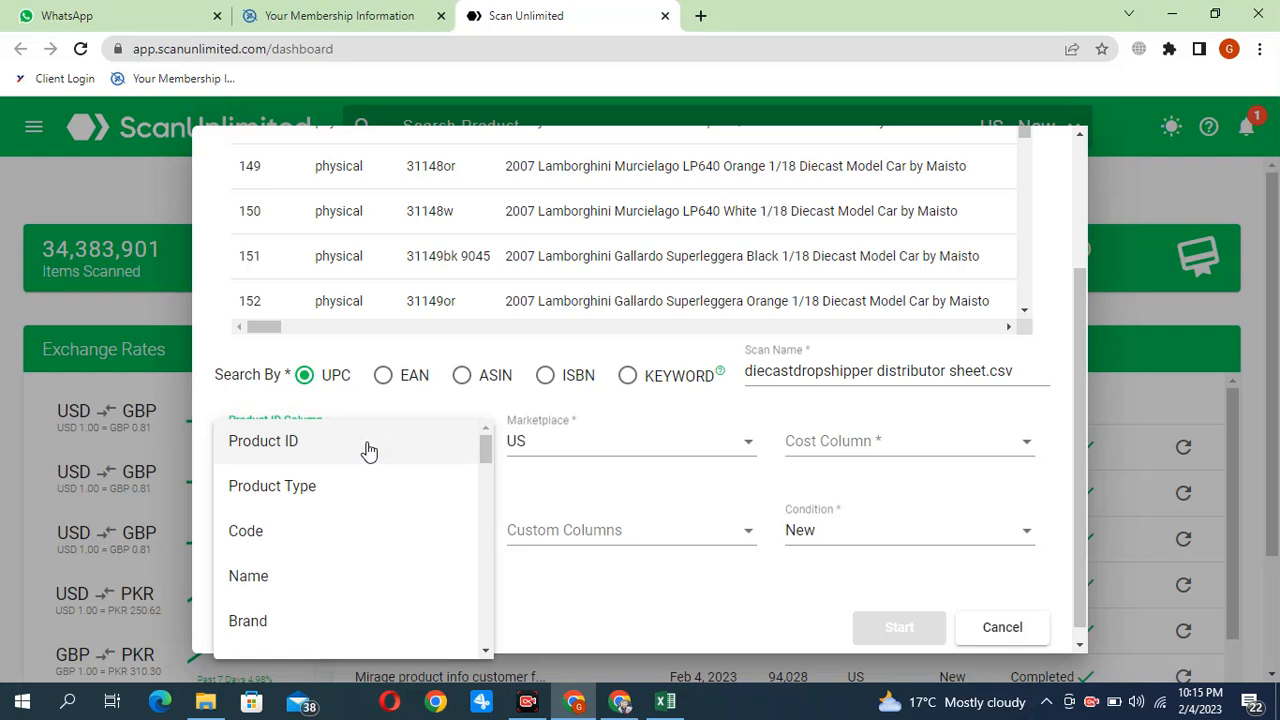
scroll(352, 490, "down", 2)
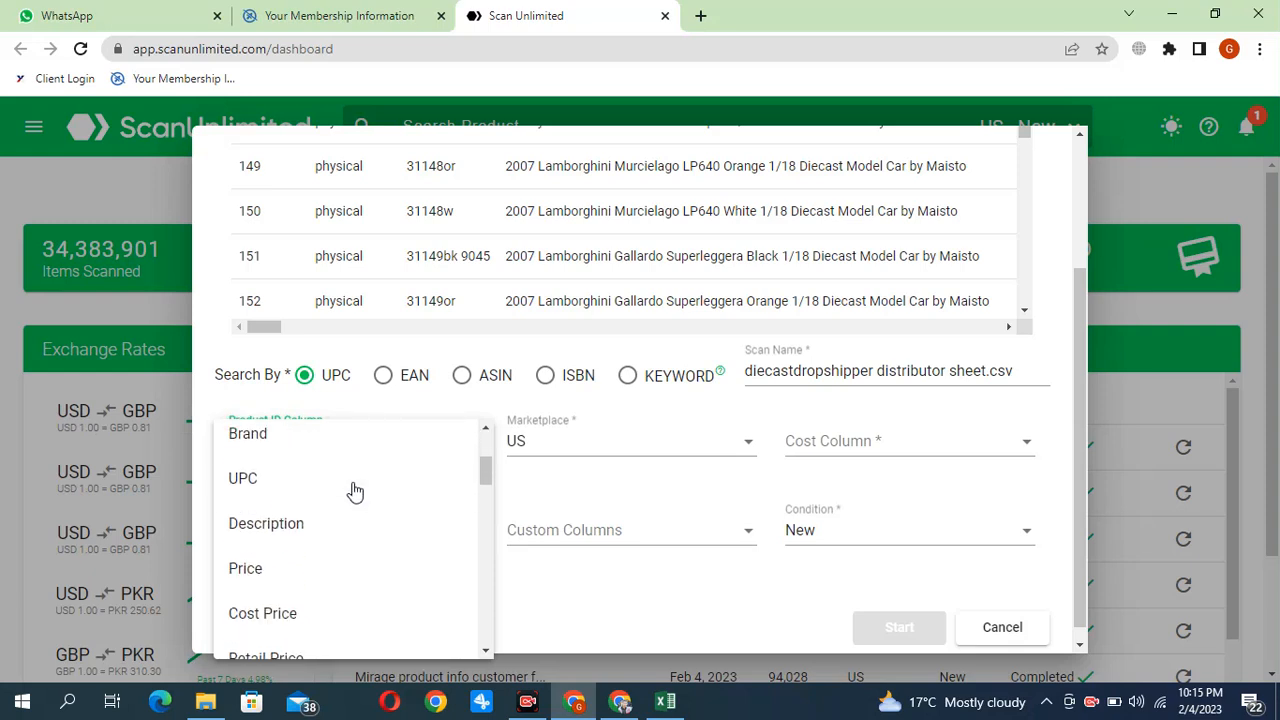
left_click(269, 488)
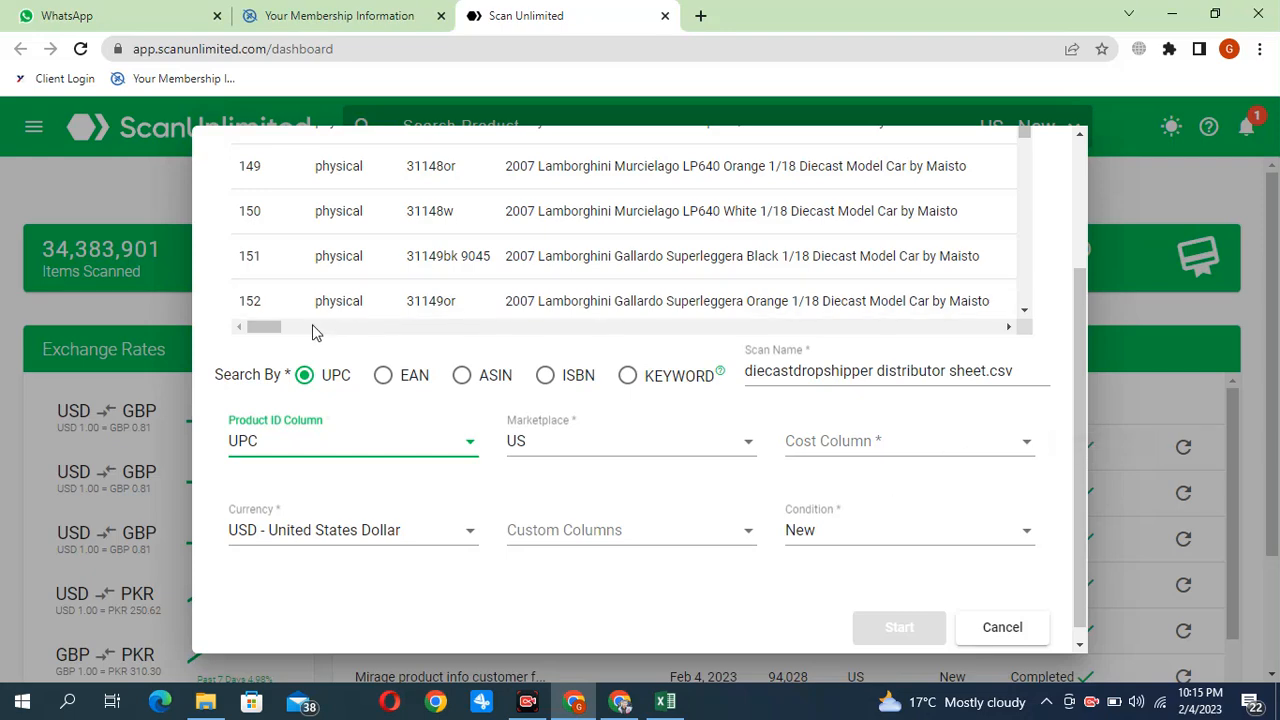
left_click_drag(265, 328, 250, 349)
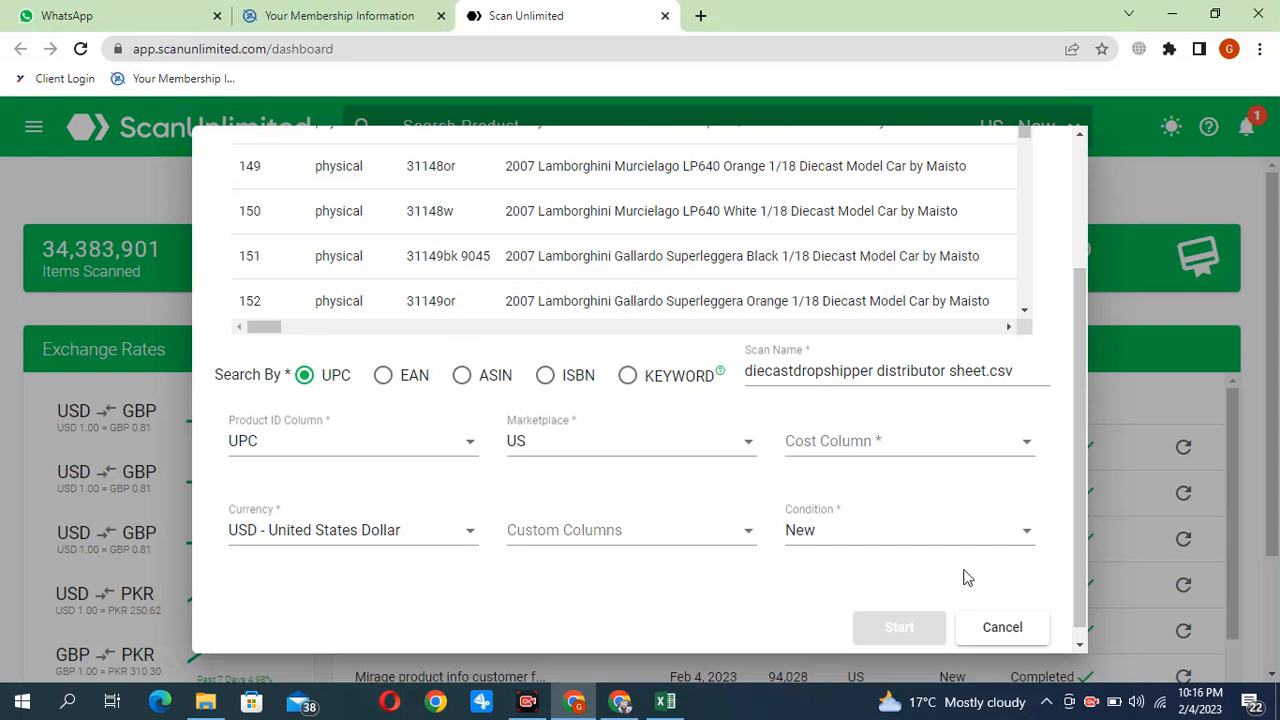
Set the scan's cost column to Price and start the scan
left_click(850, 450)
scroll(847, 494, "down", 3)
scroll(847, 494, "down", 1)
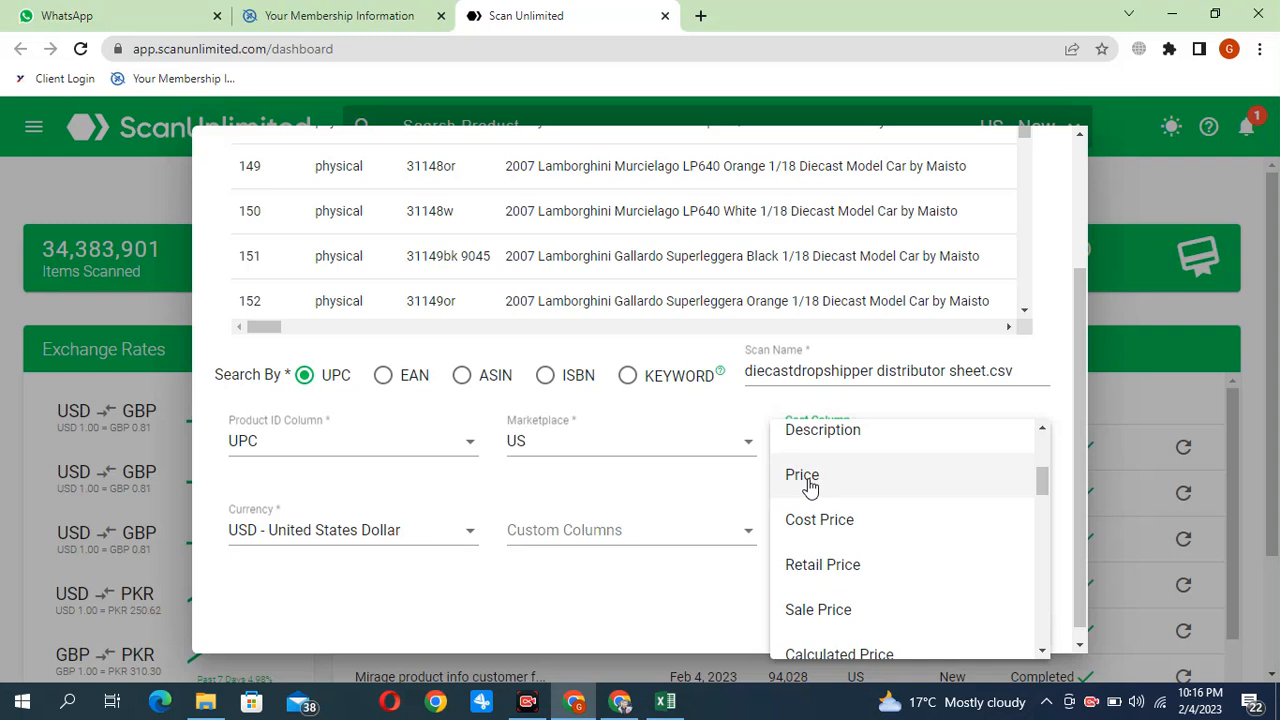
left_click(805, 478)
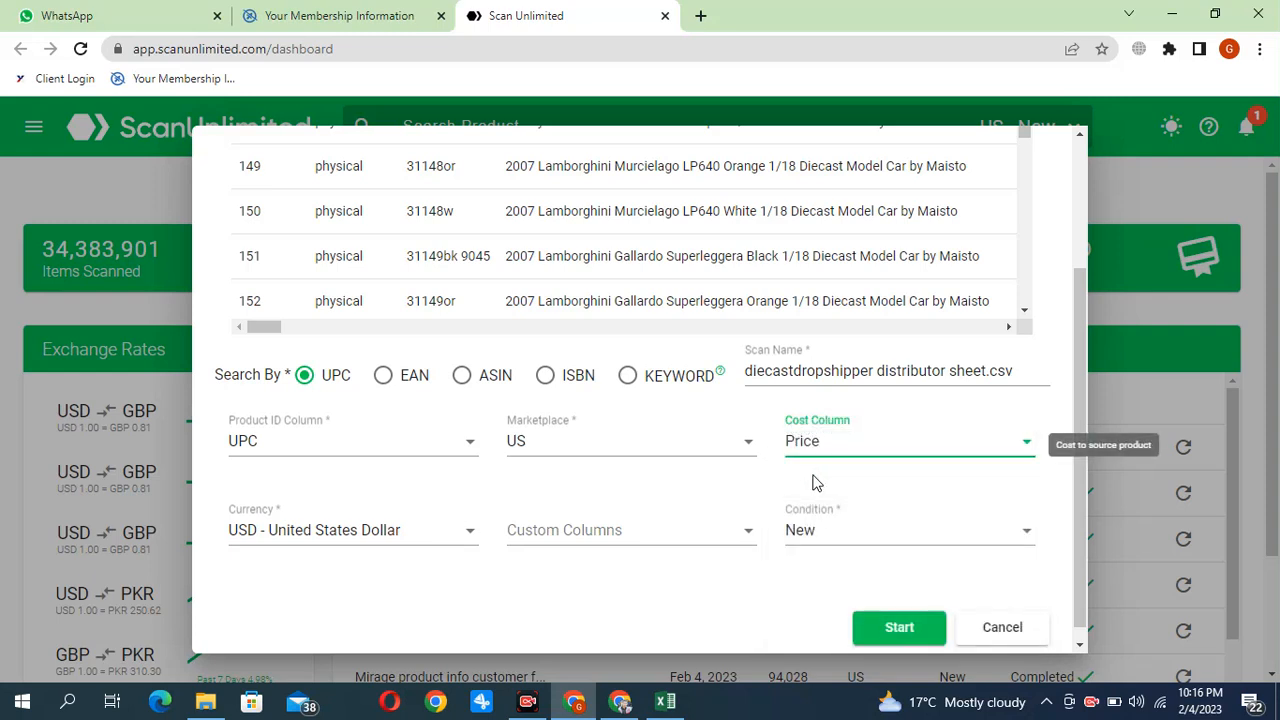
left_click(897, 628)
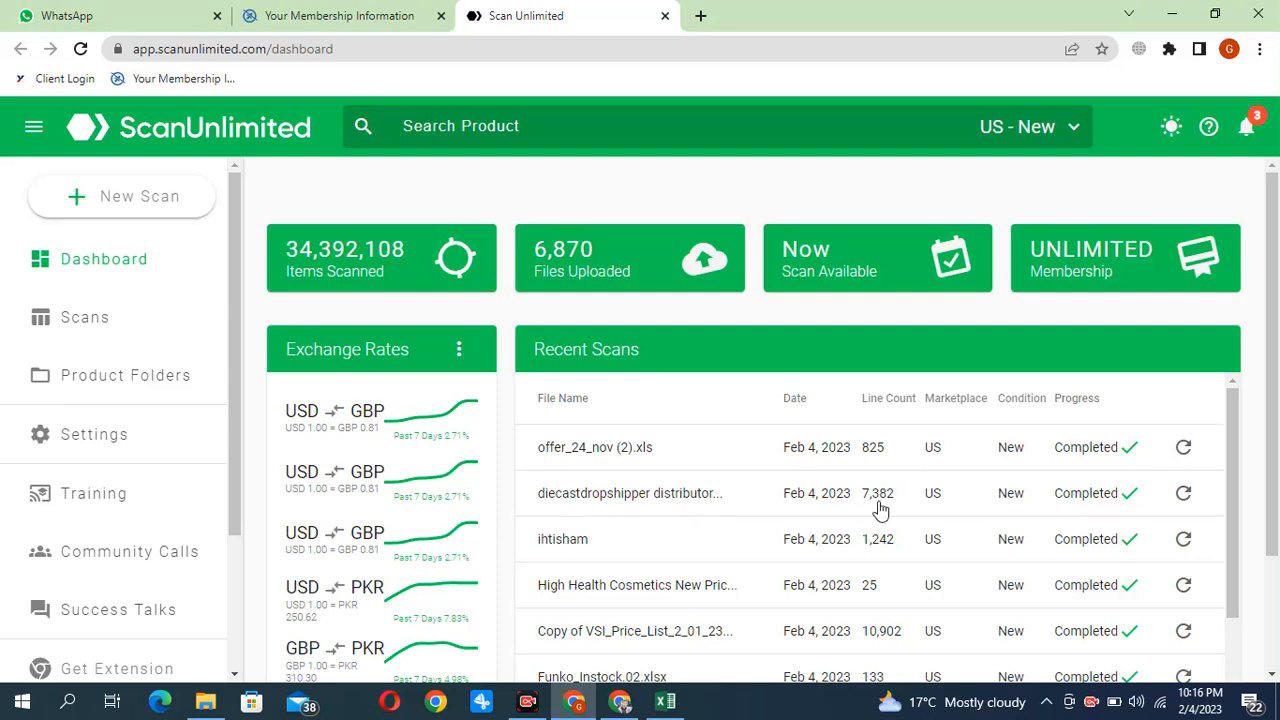
Open the results of the completed diecastdropshipper distributor sheet scan and bring up the scan filters
left_click(772, 505)
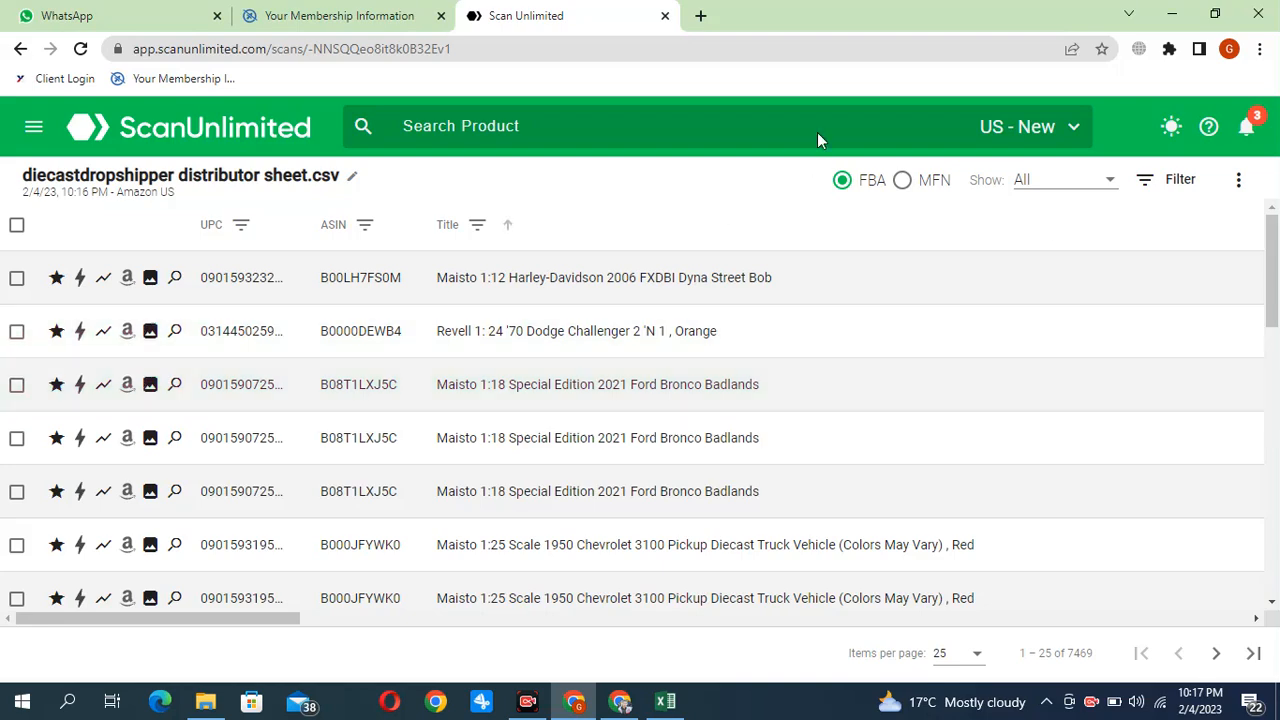
left_click(1157, 179)
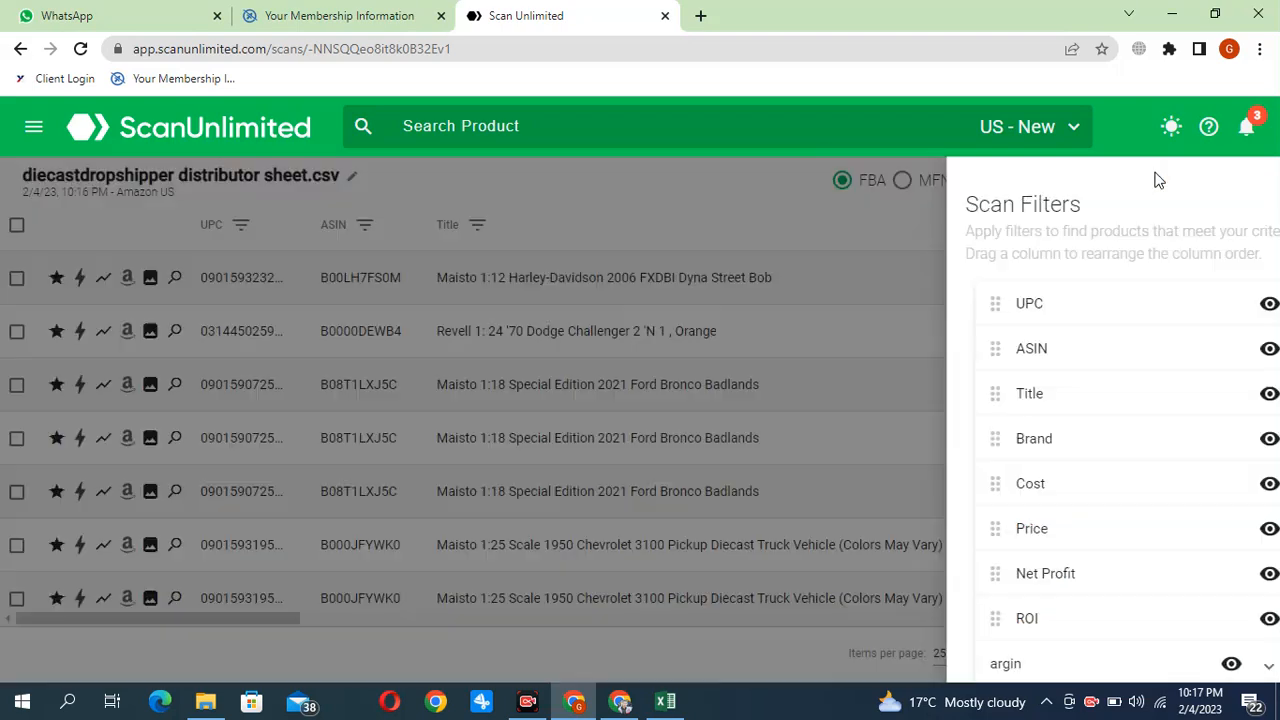
scroll(1108, 360, "down", 1)
scroll(1108, 362, "down", 10)
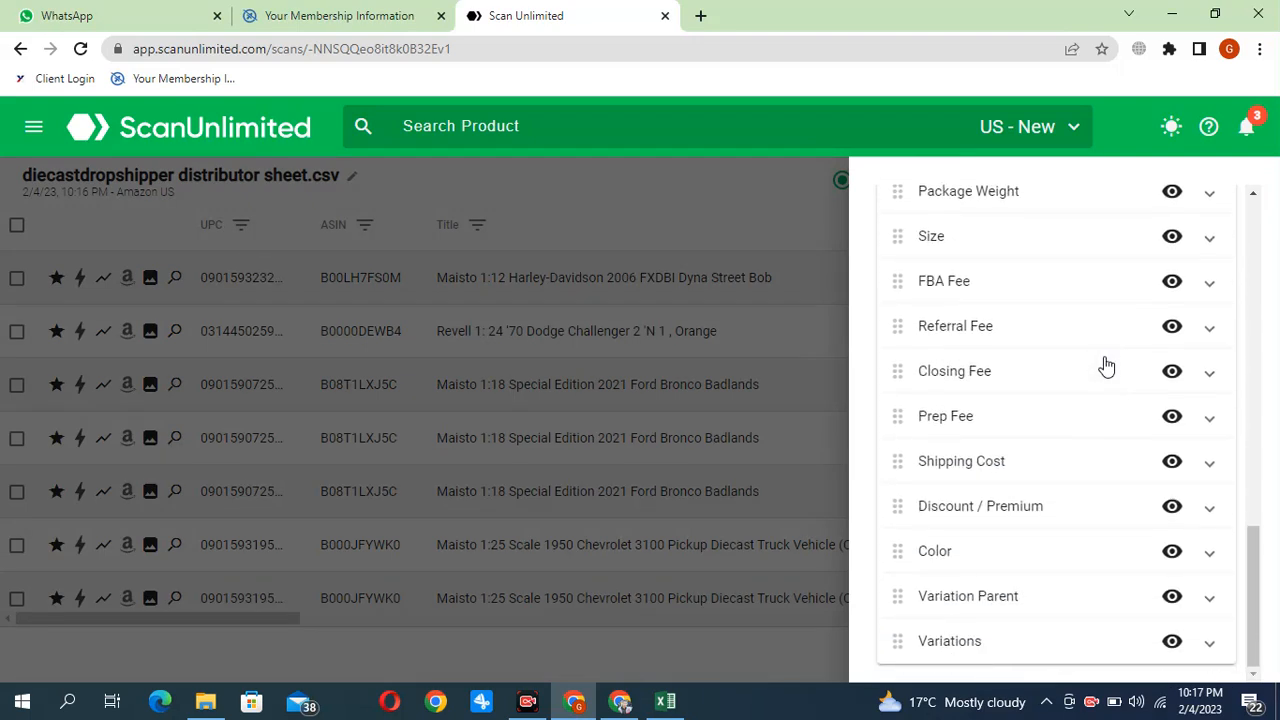
scroll(1106, 367, "up", 10)
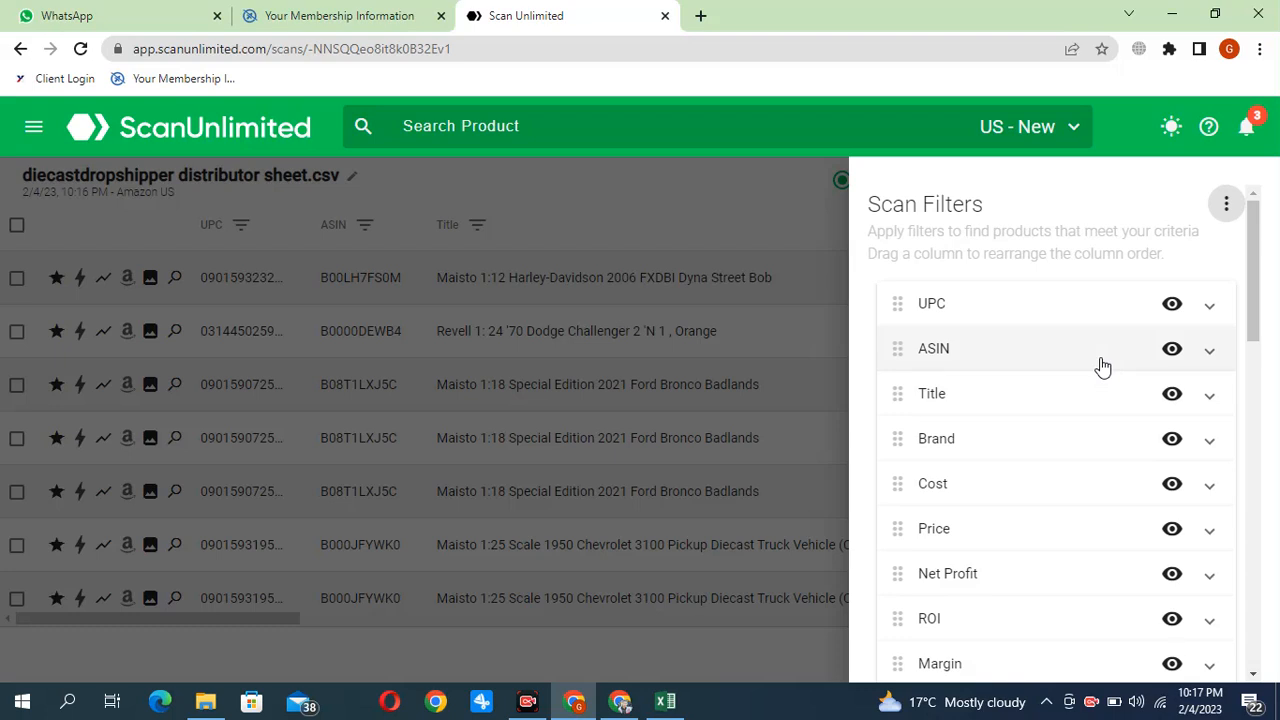
scroll(930, 395, "down", 1)
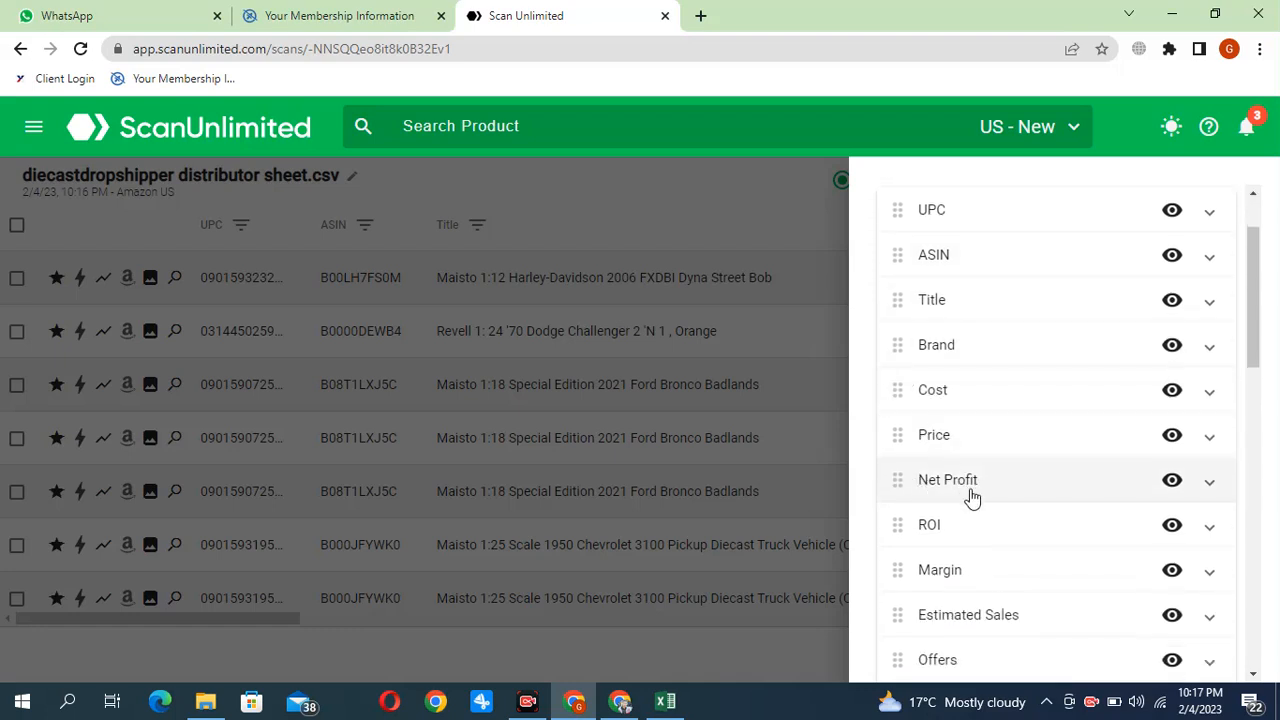
Add a Net Profit filter for values greater than or equal to 1
left_click(1023, 491)
scroll(1025, 494, "down", 1)
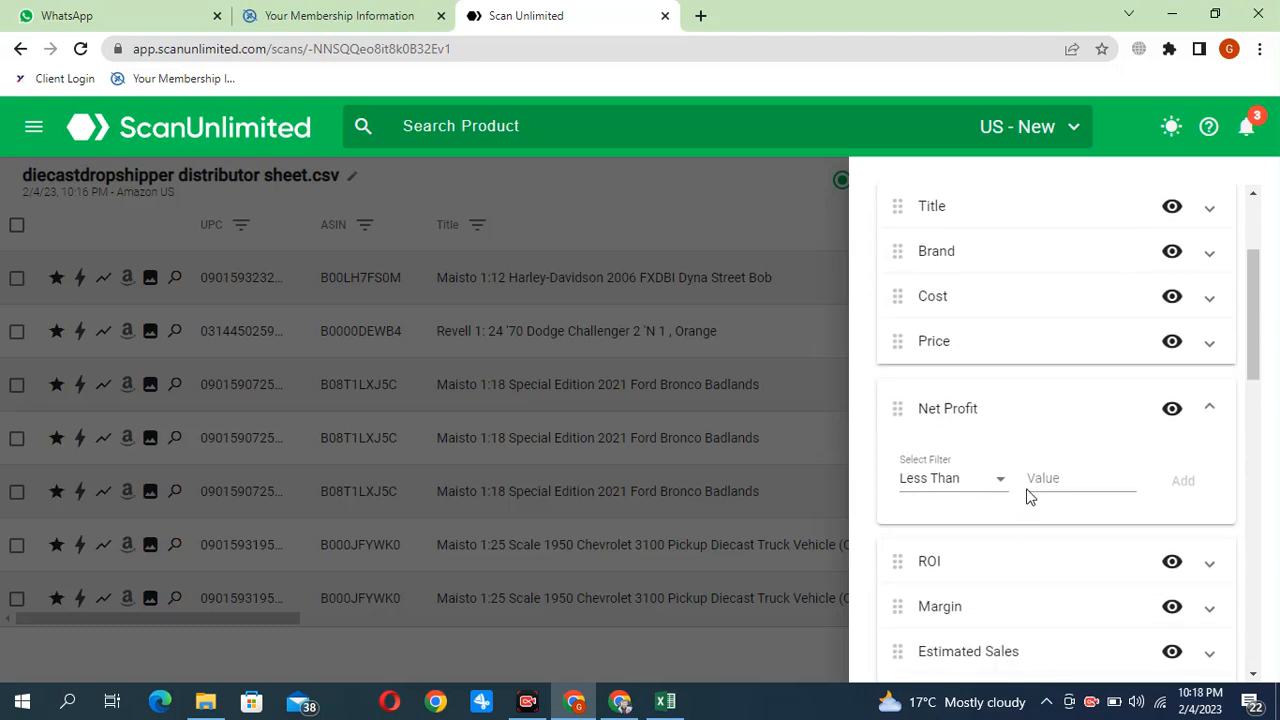
left_click(975, 481)
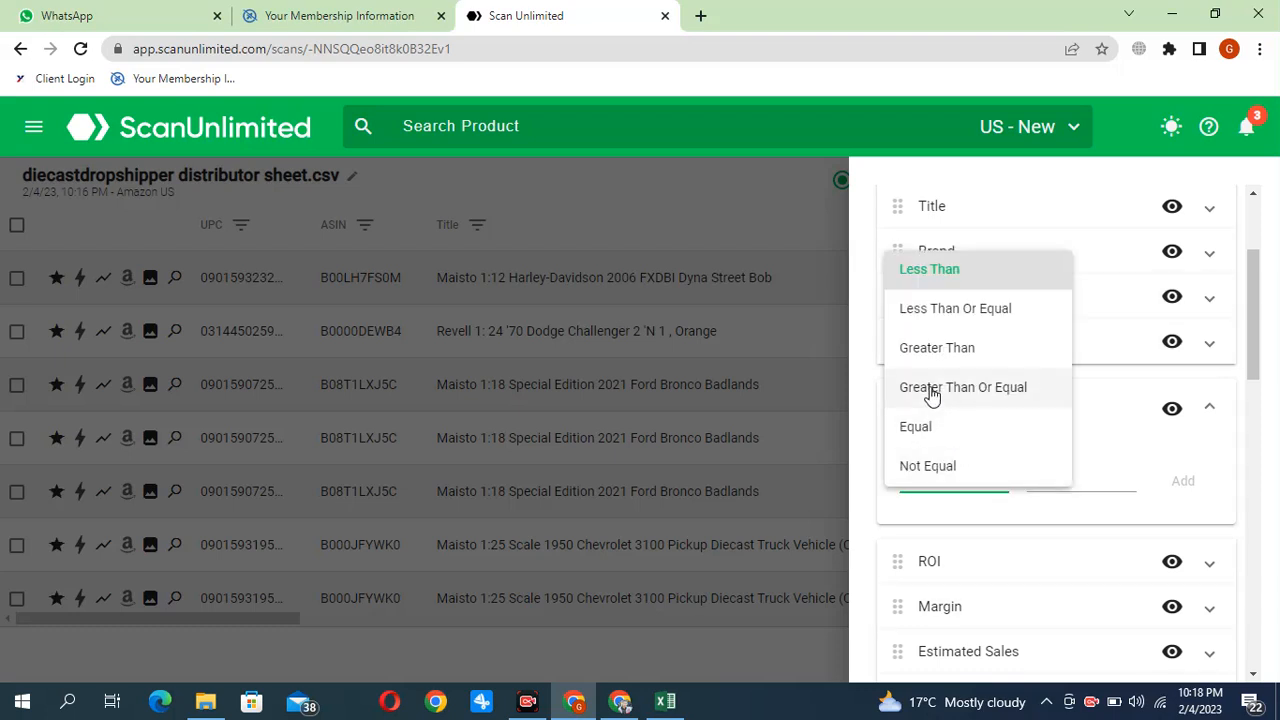
left_click(983, 390)
left_click(1072, 478)
type("1")
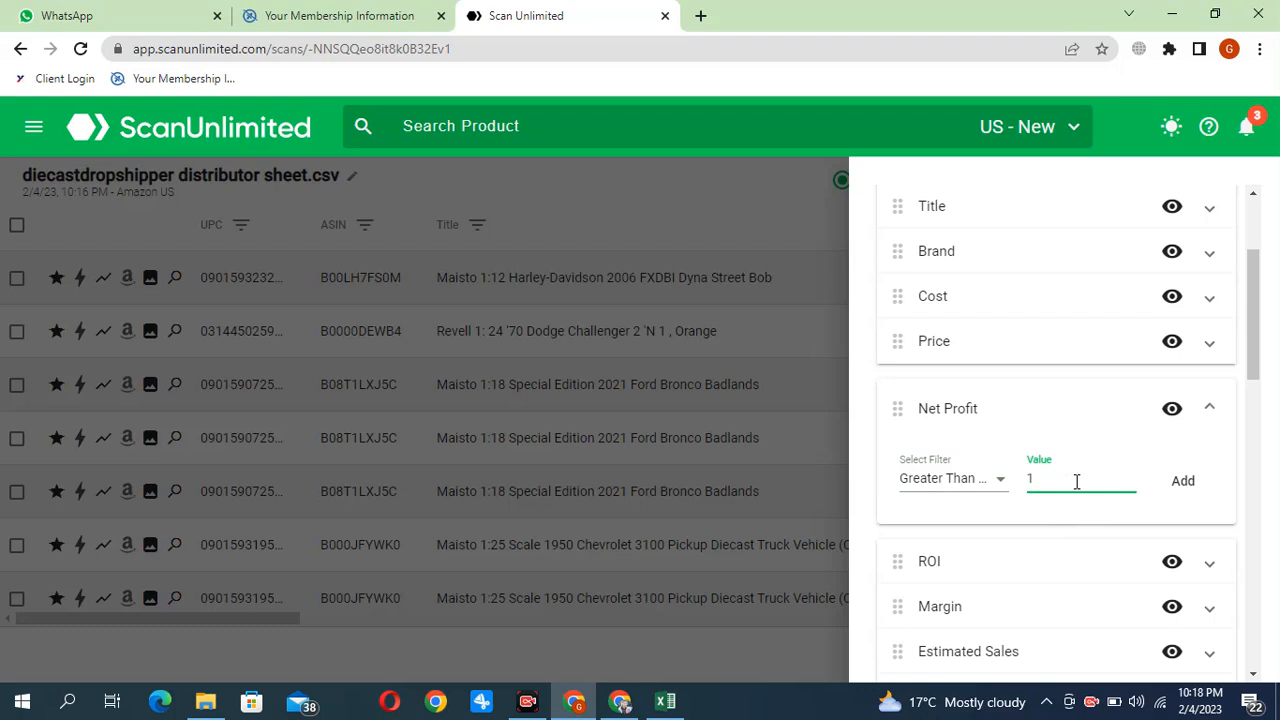
left_click(1179, 484)
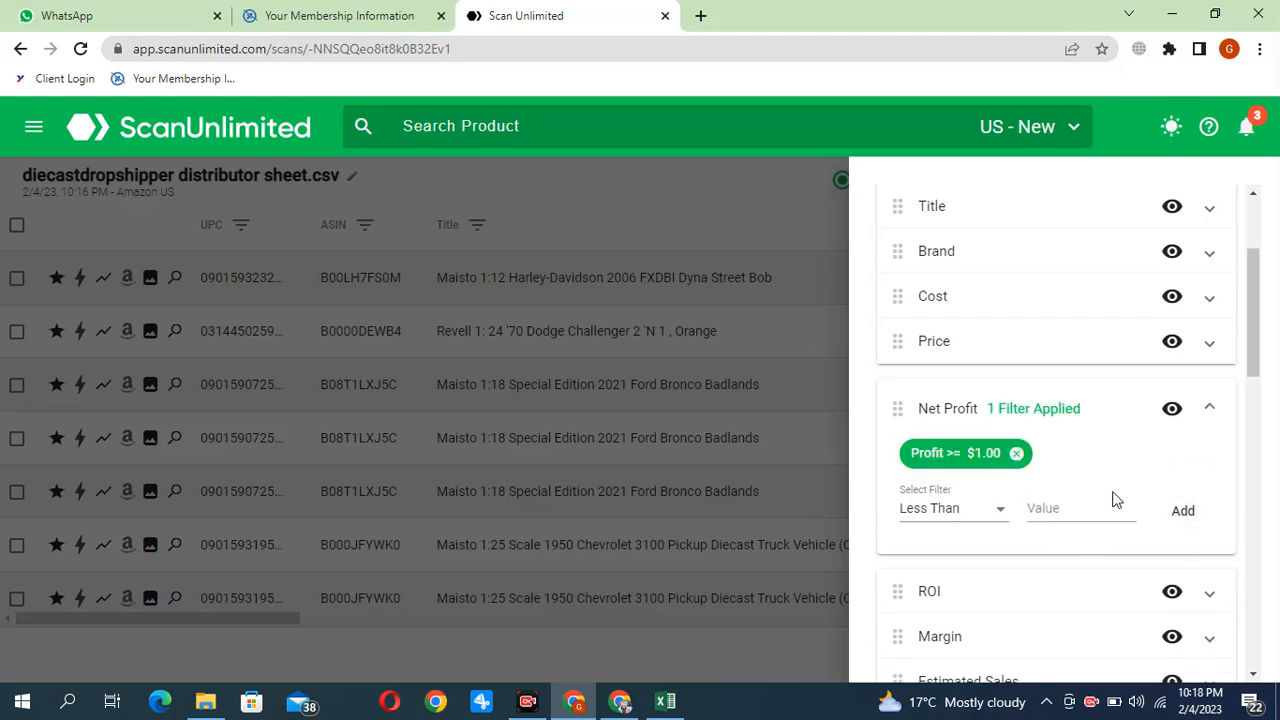
Add an Offers filter for values greater than 3
scroll(1093, 497, "down", 2)
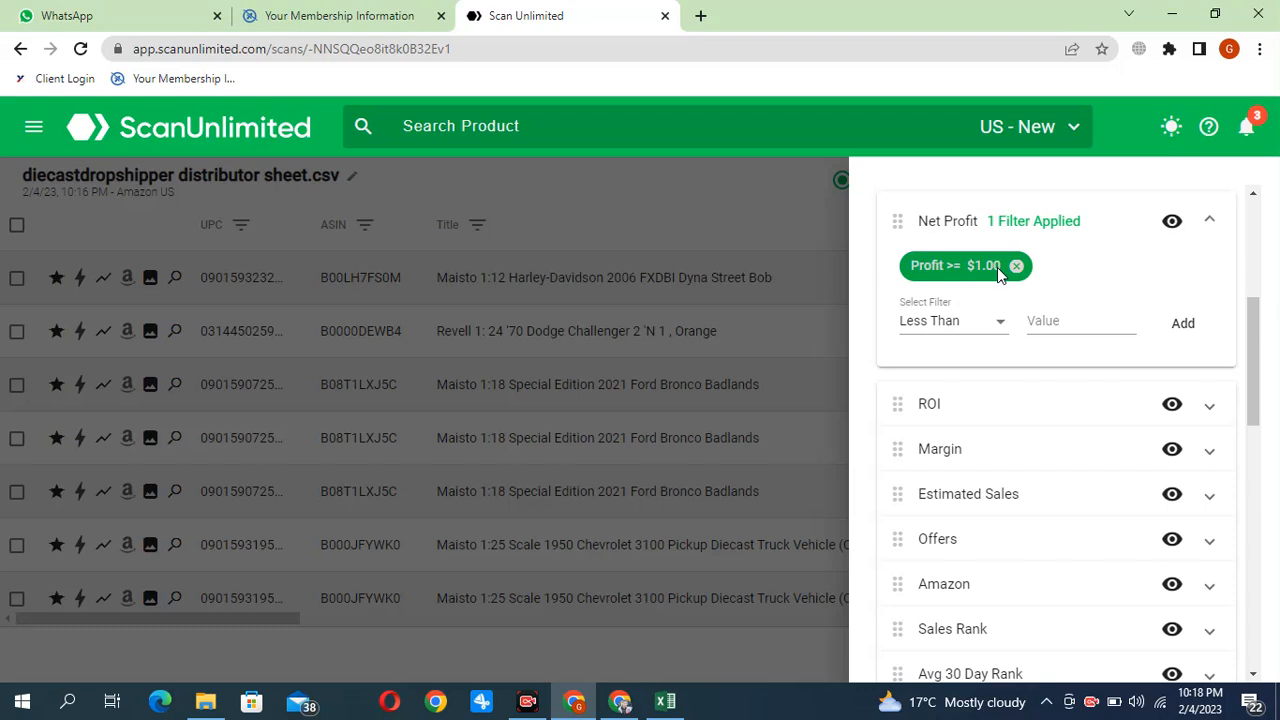
scroll(1045, 481, "down", 1)
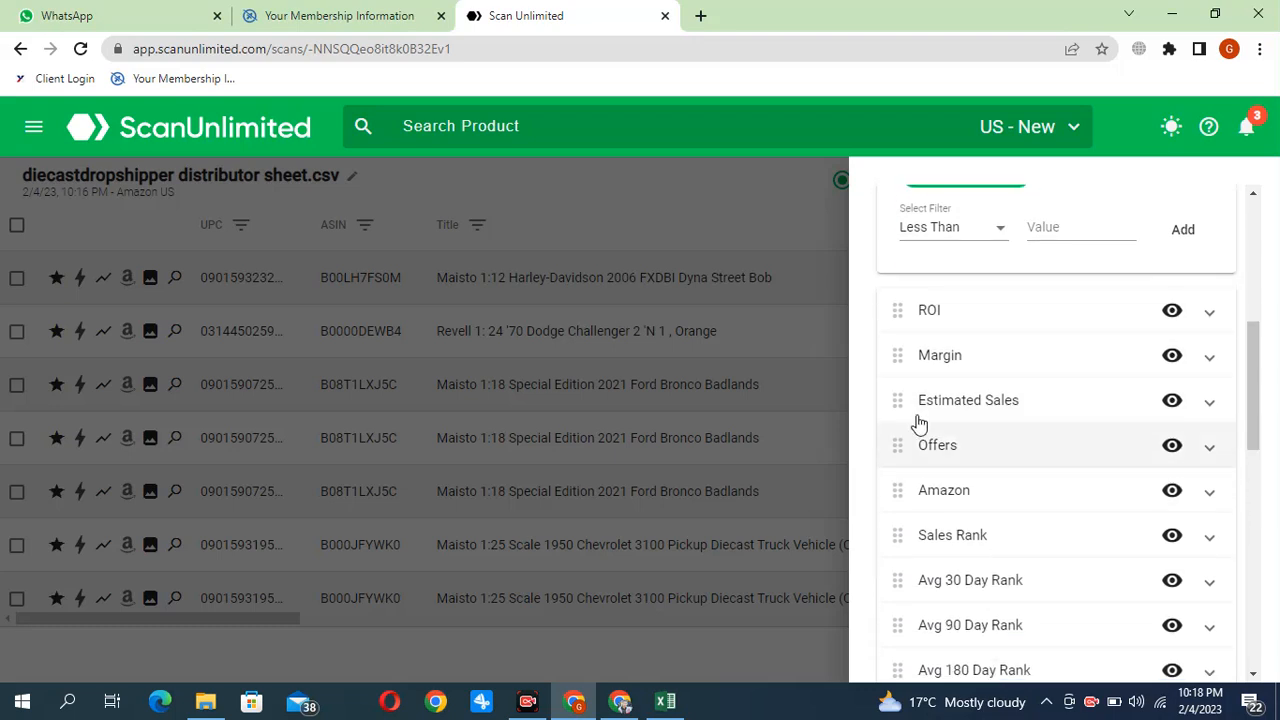
left_click(968, 456)
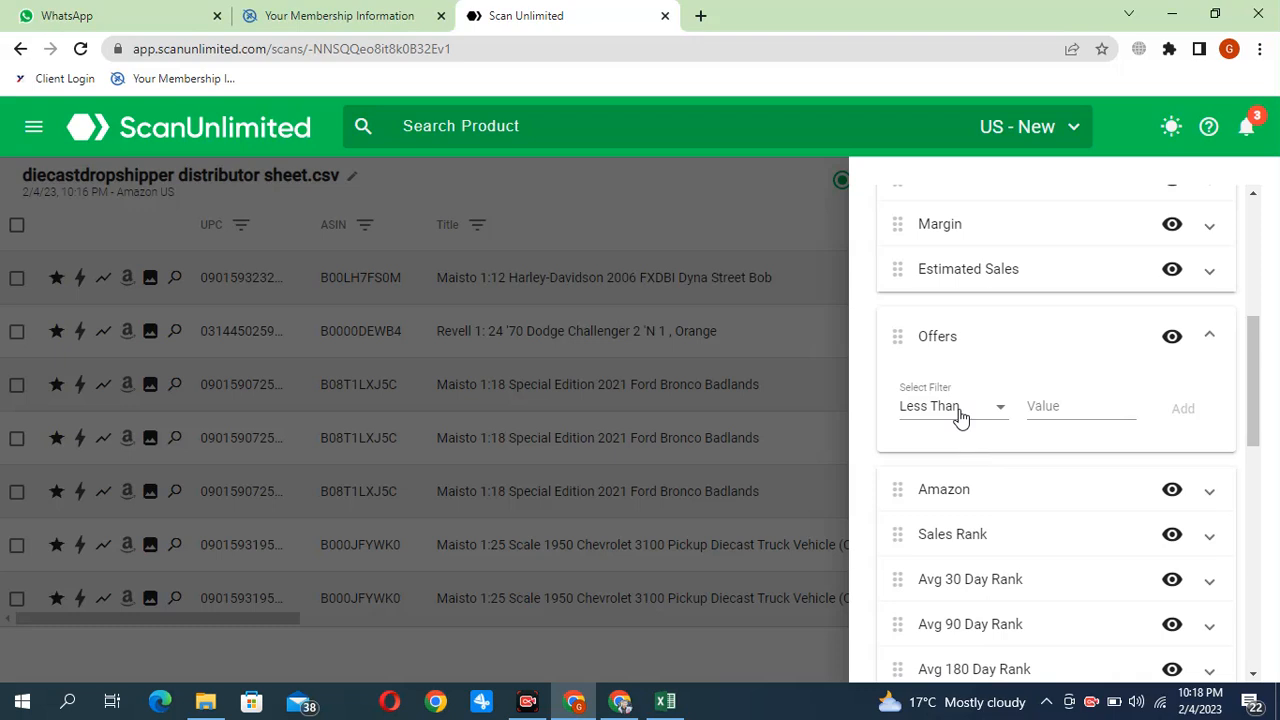
left_click(985, 418)
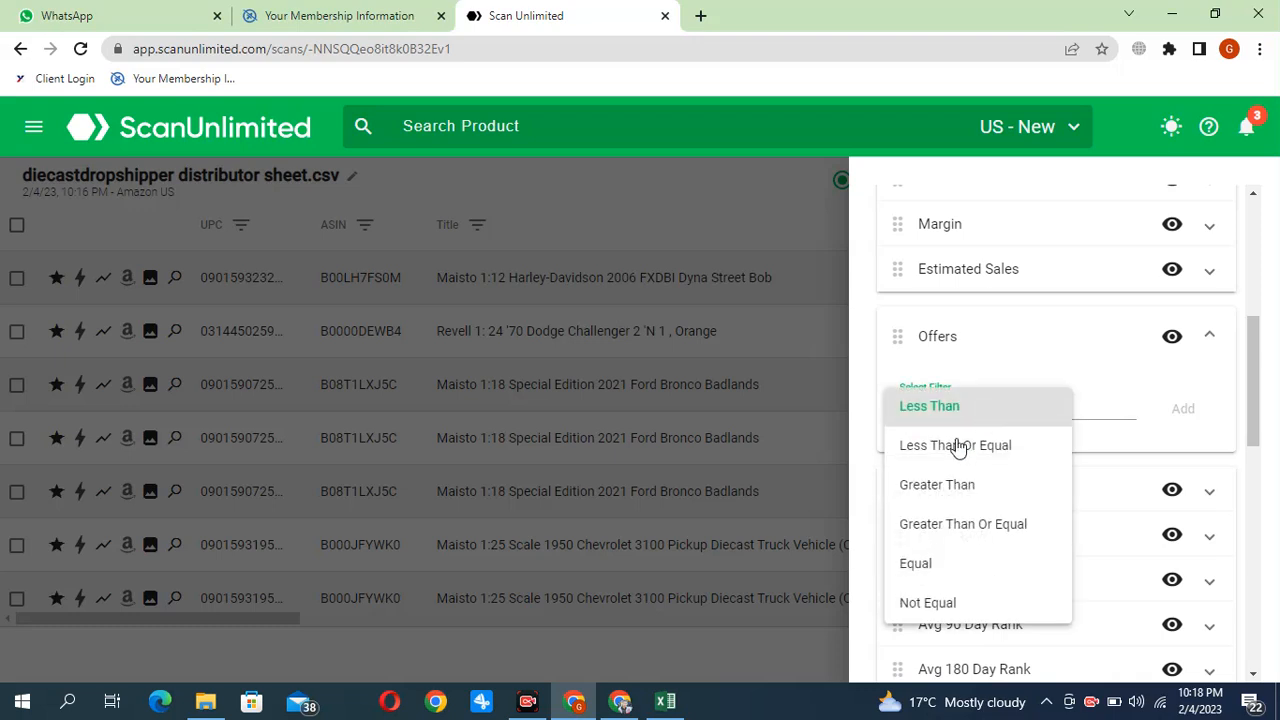
left_click(940, 490)
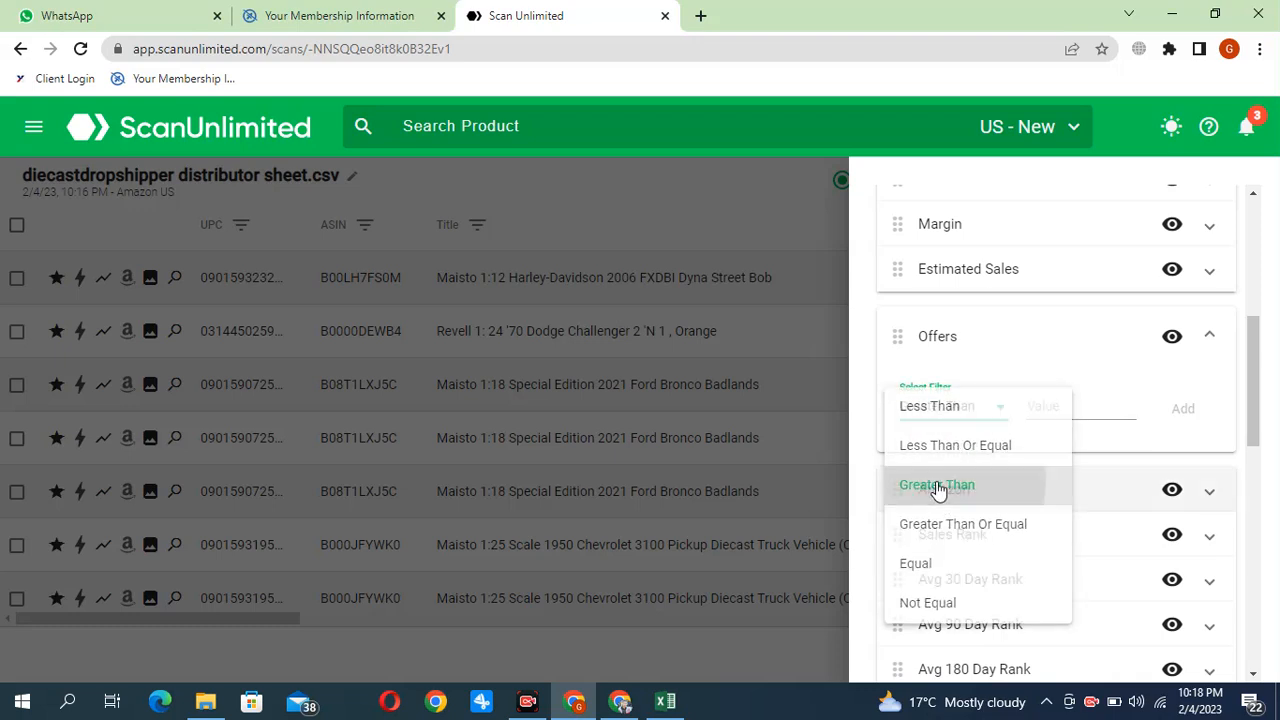
left_click(1068, 414)
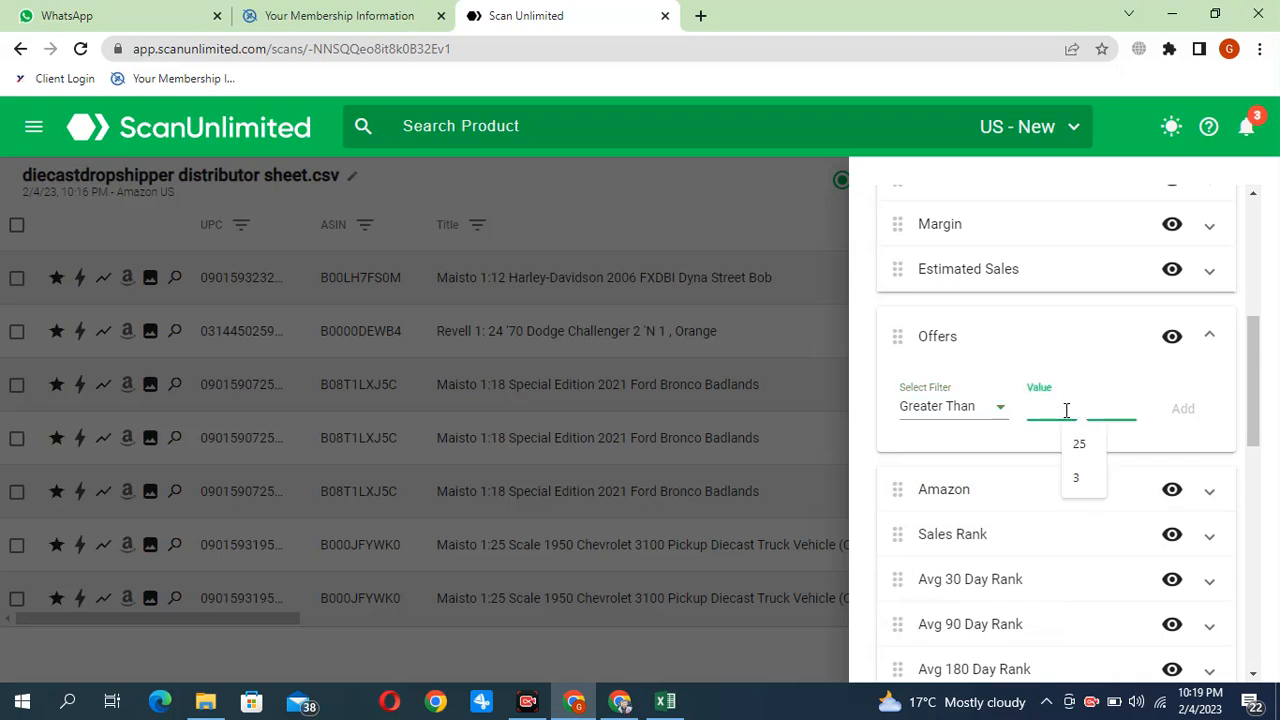
type("3")
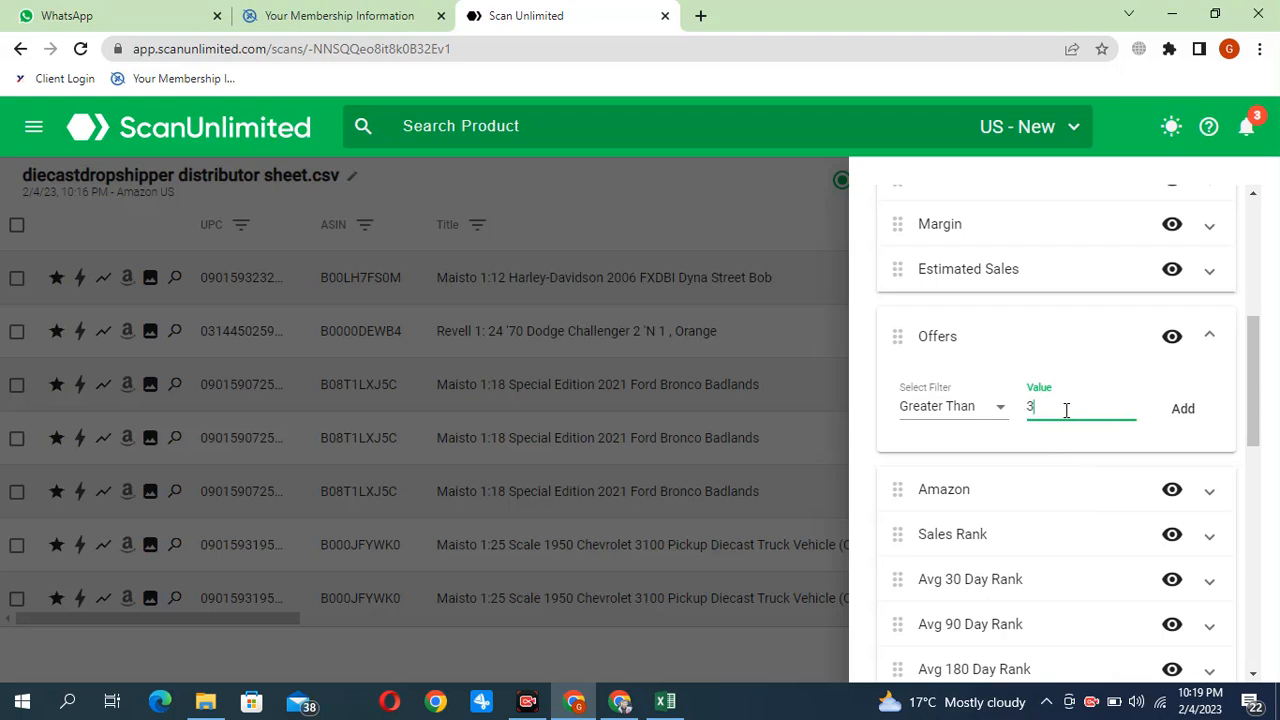
left_click(1184, 412)
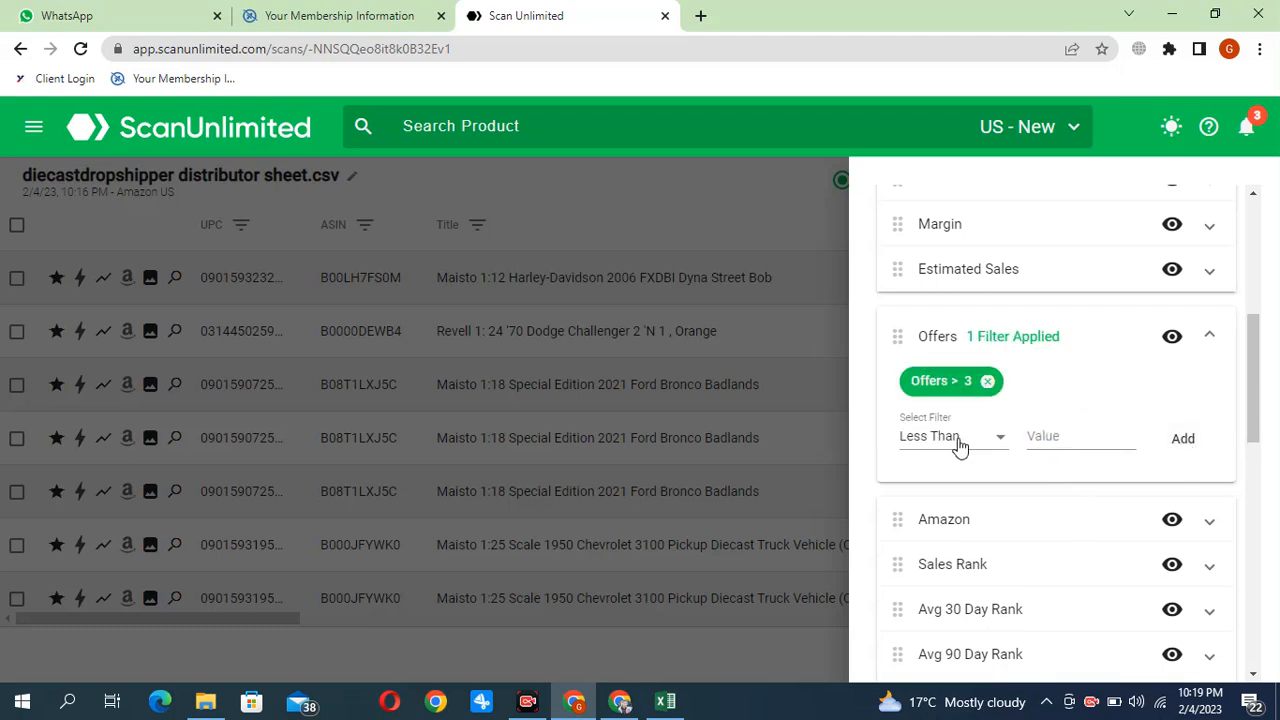
Add a second Offers filter for values less than 25
left_click(1067, 437)
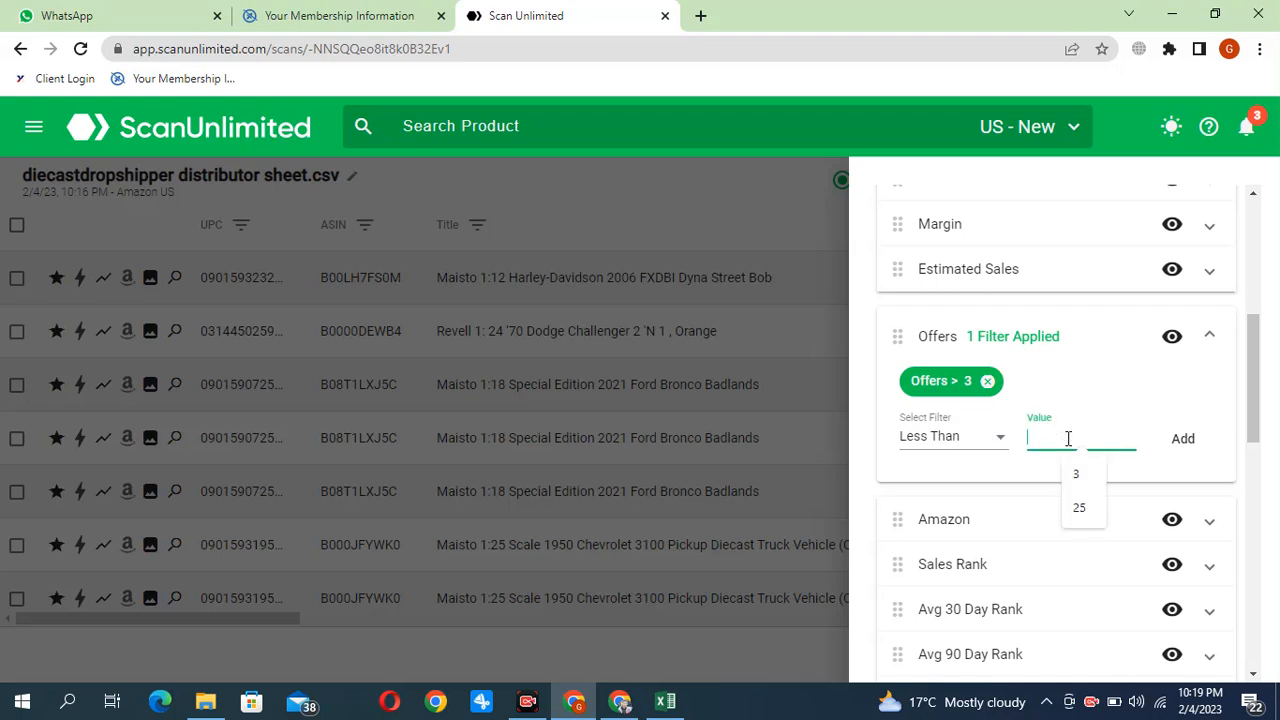
type("25")
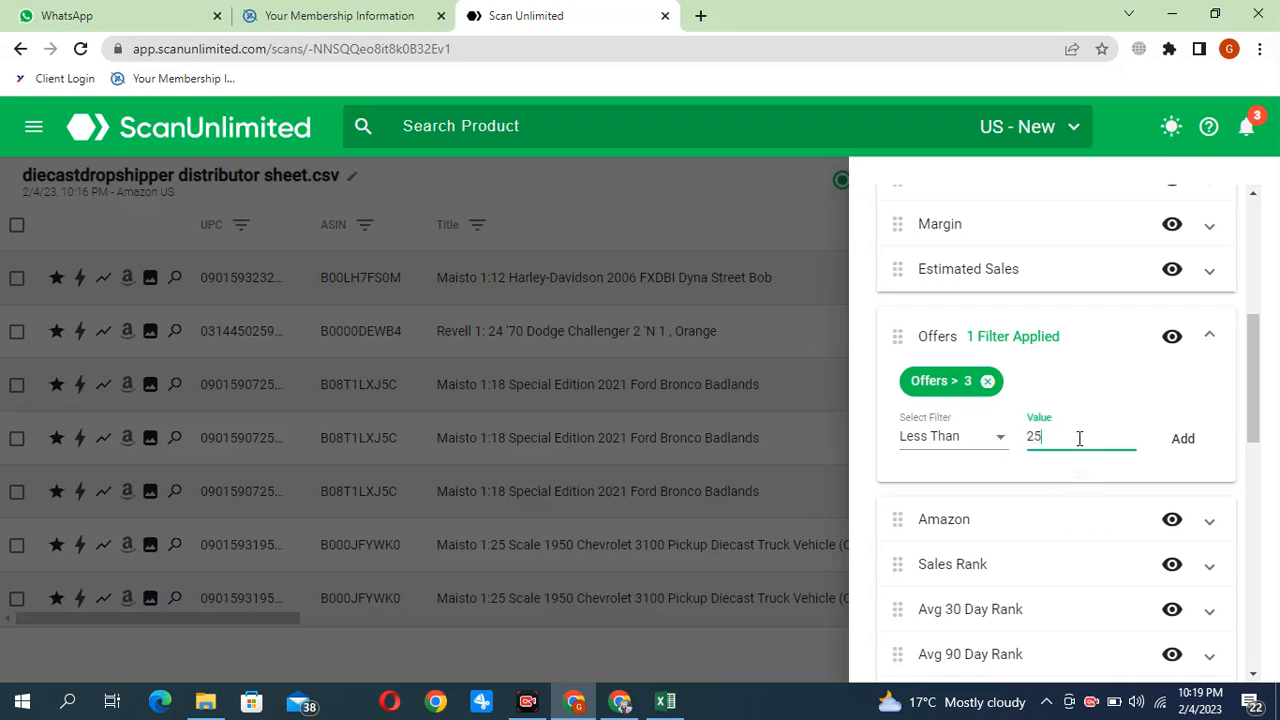
left_click(1190, 440)
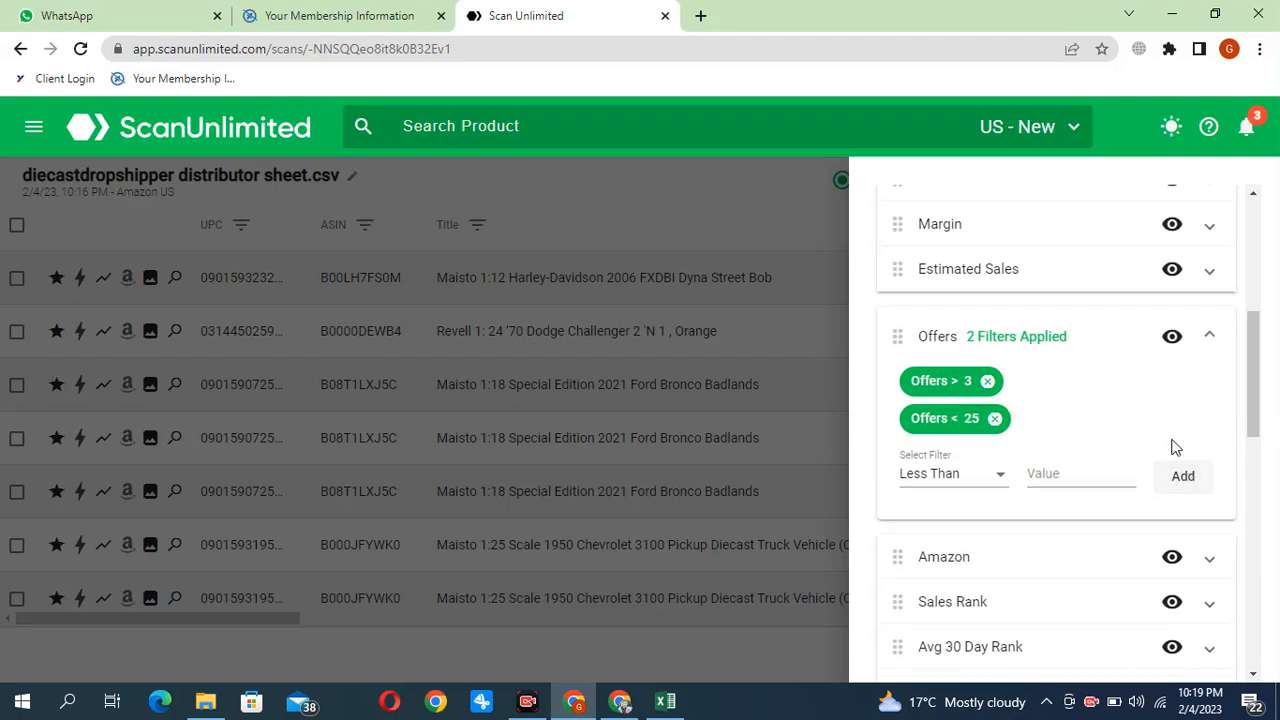
Add a Sales Rank filter for values greater than 1
scroll(1034, 423, "down", 2)
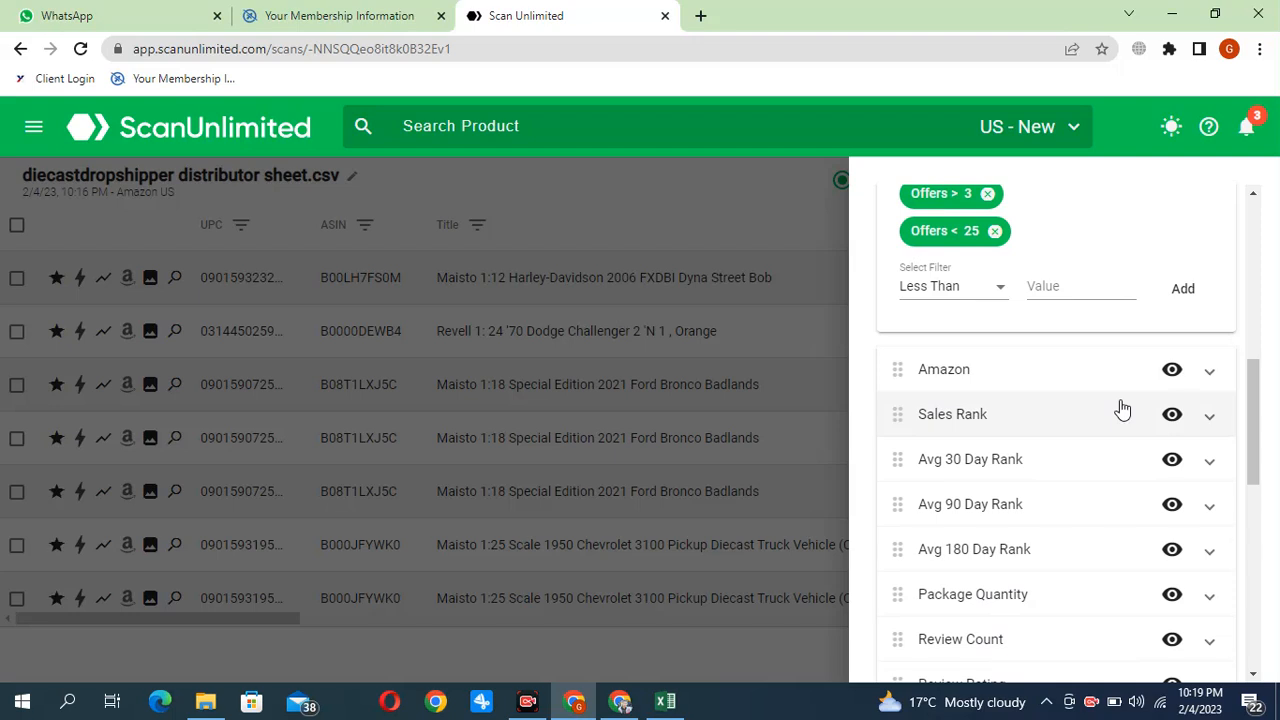
left_click(964, 416)
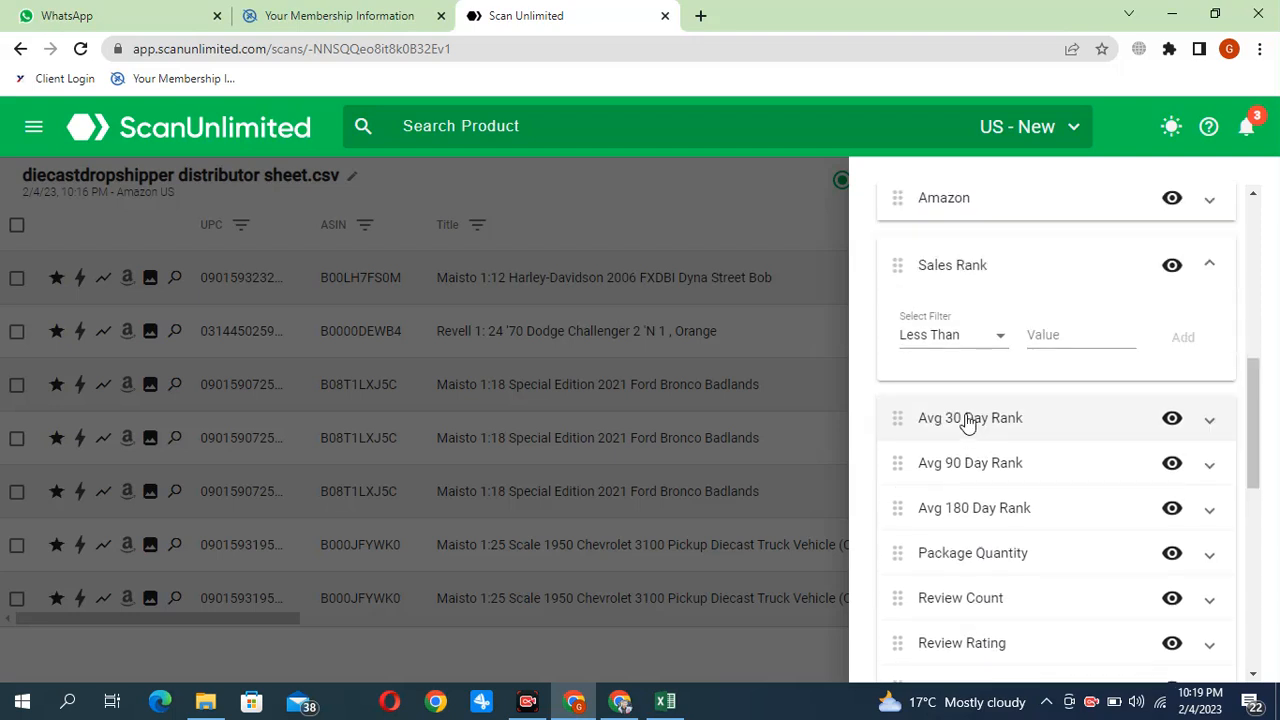
left_click(1000, 344)
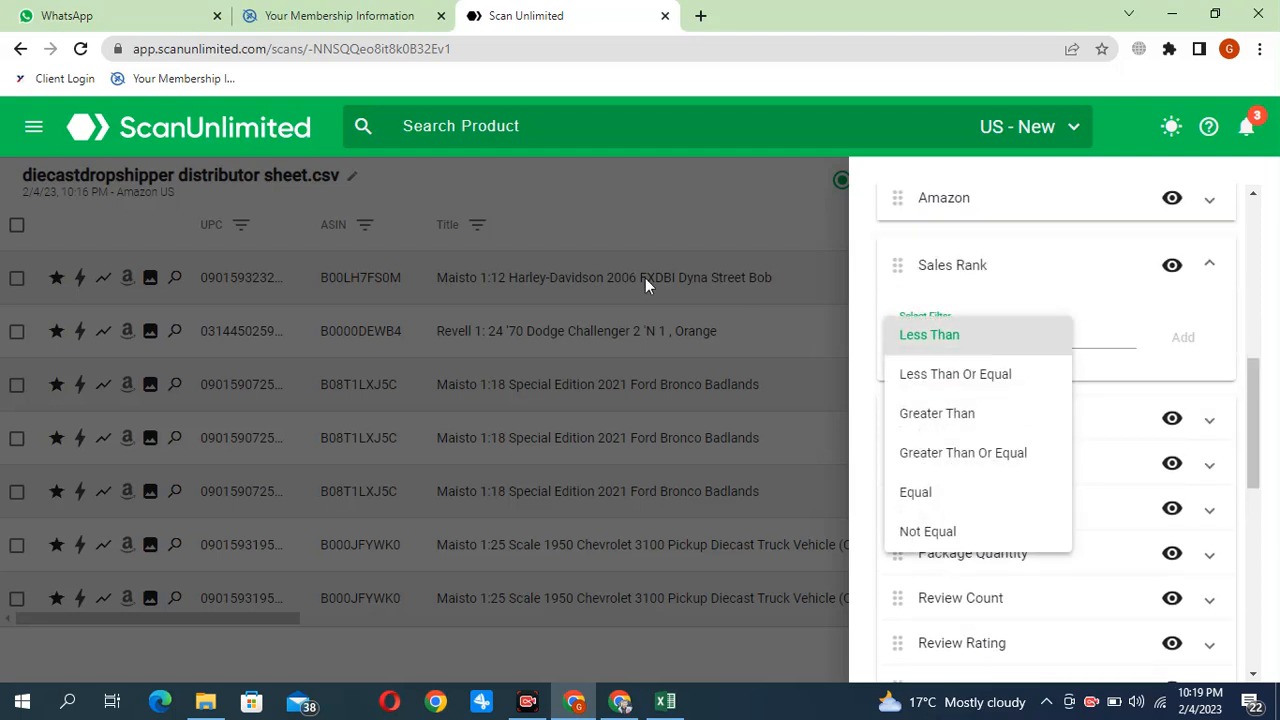
left_click(1100, 338)
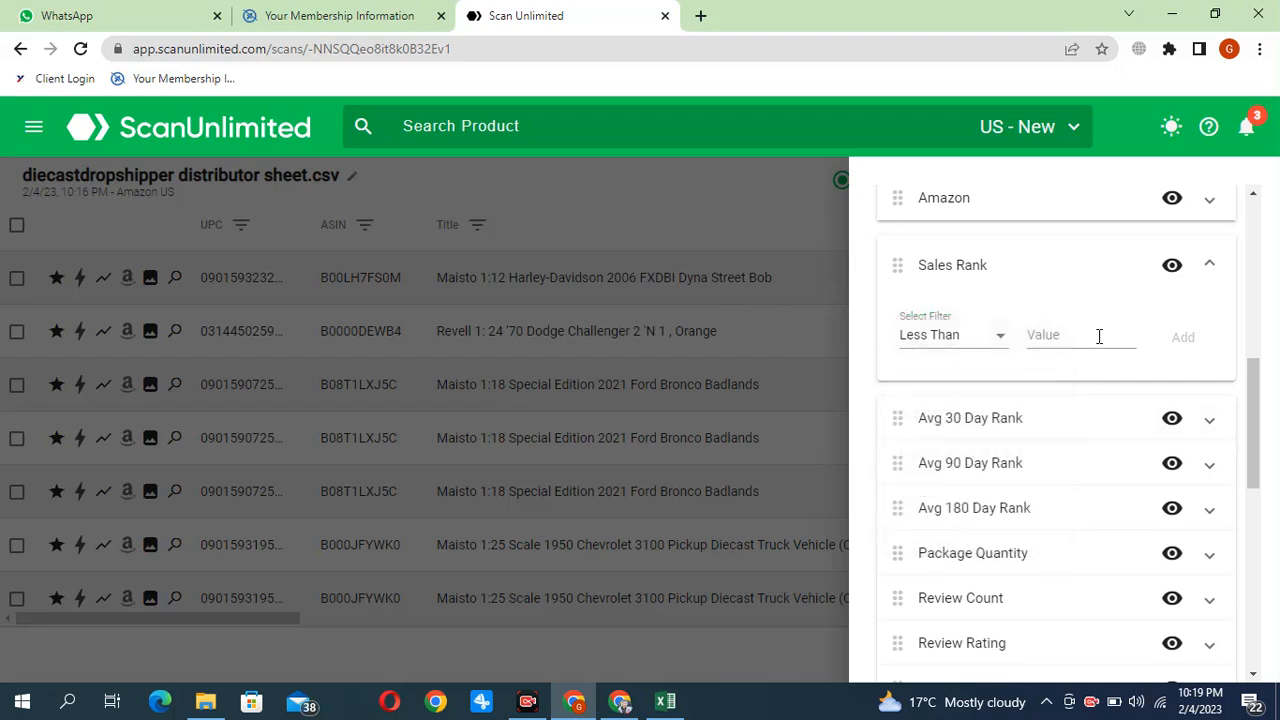
left_click(1082, 336)
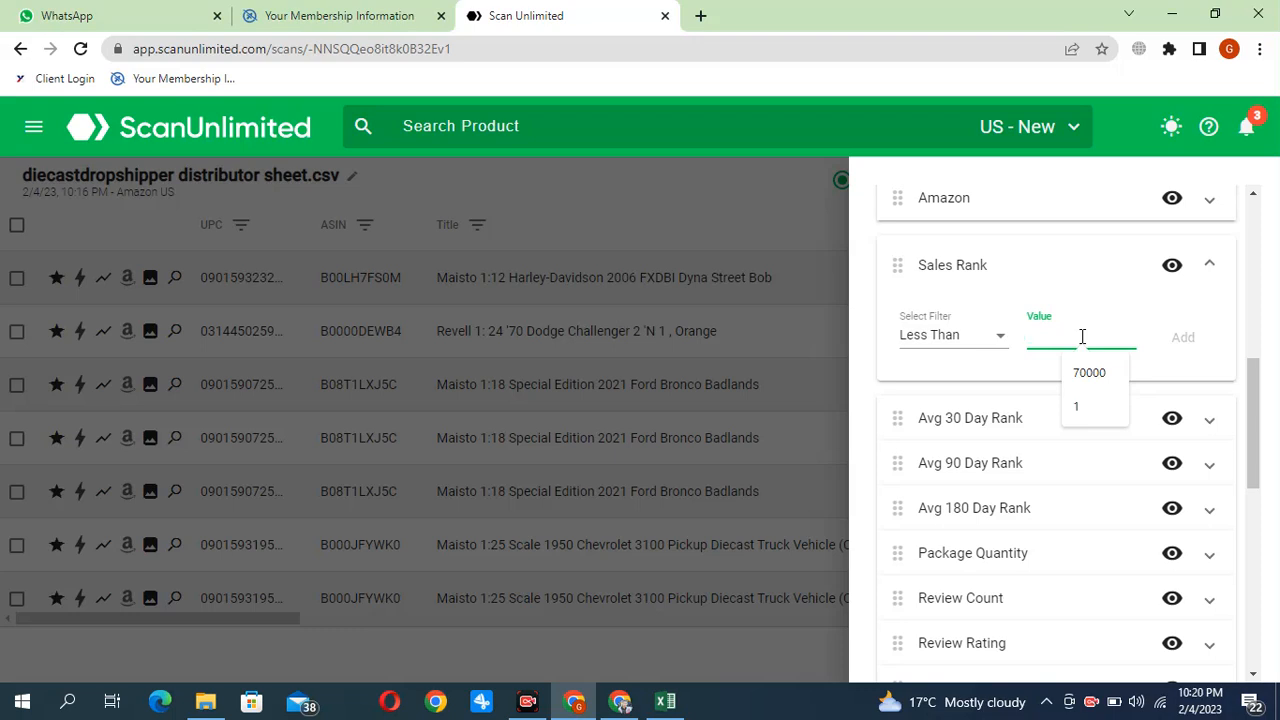
left_click(981, 341)
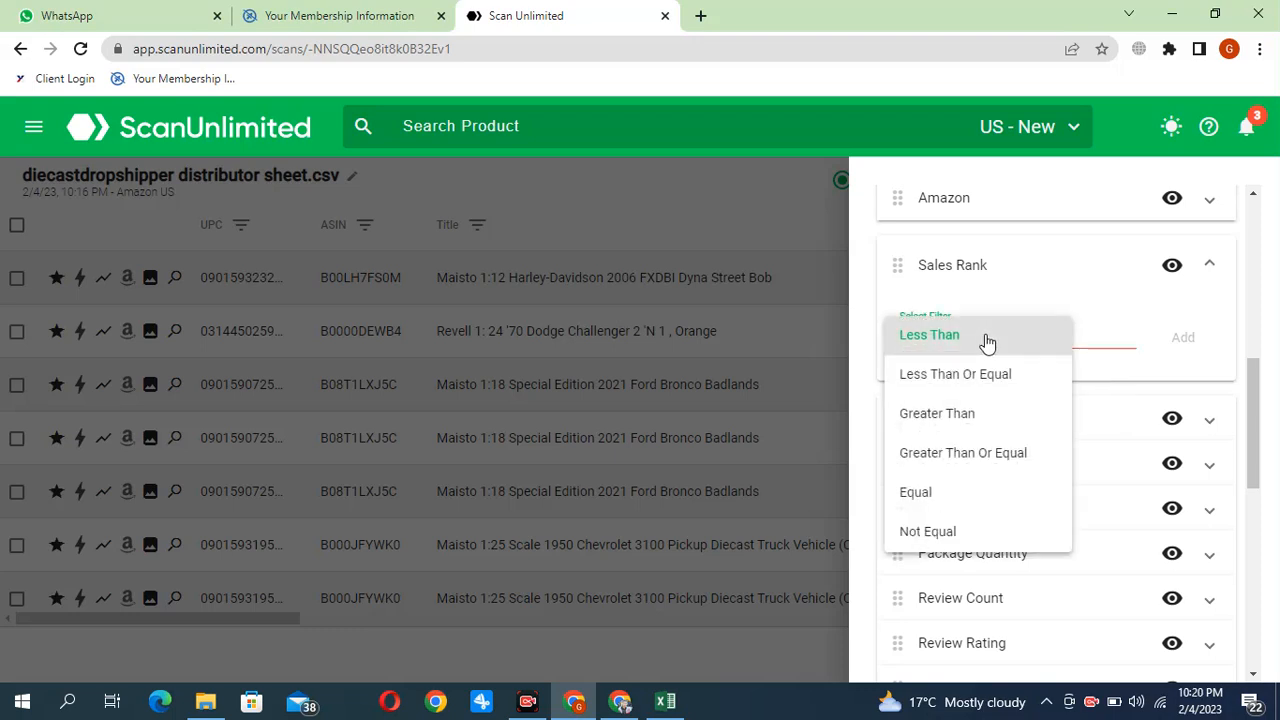
left_click(930, 413)
left_click(1048, 332)
type("1")
left_click(1183, 341)
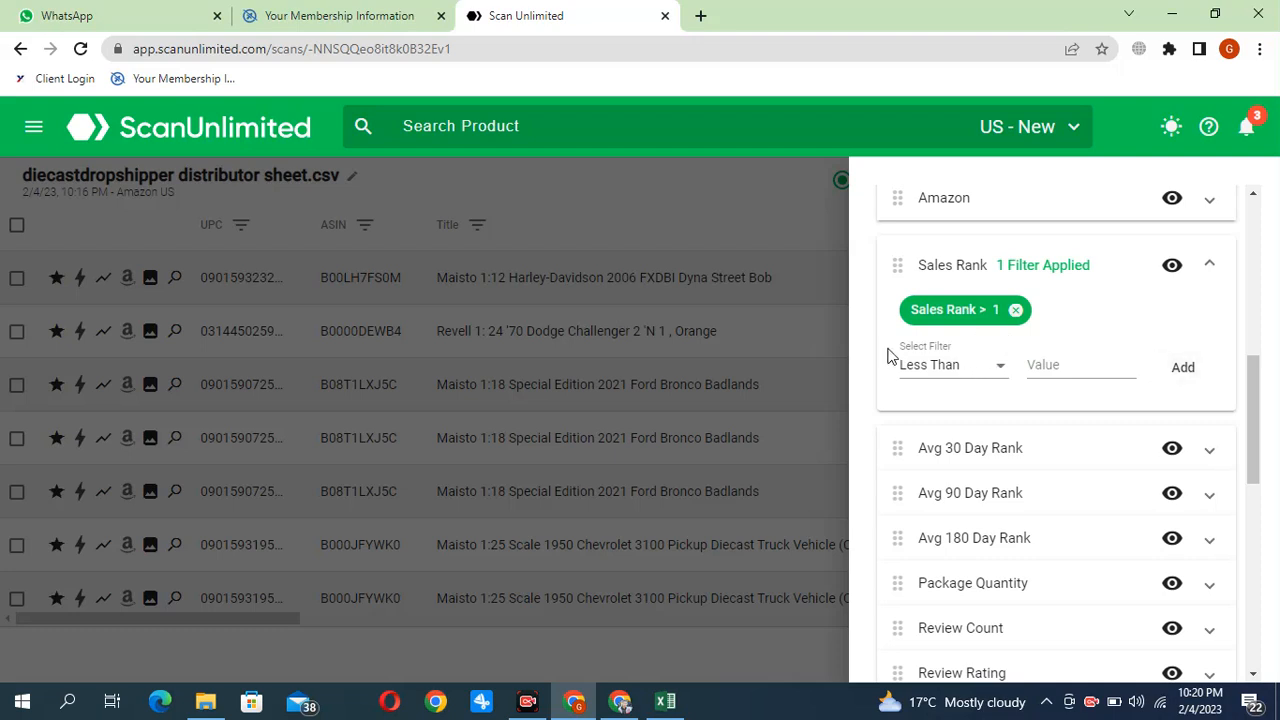
Add a second Sales Rank filter for values less than 60000 and return to the scan results
left_click(1064, 366)
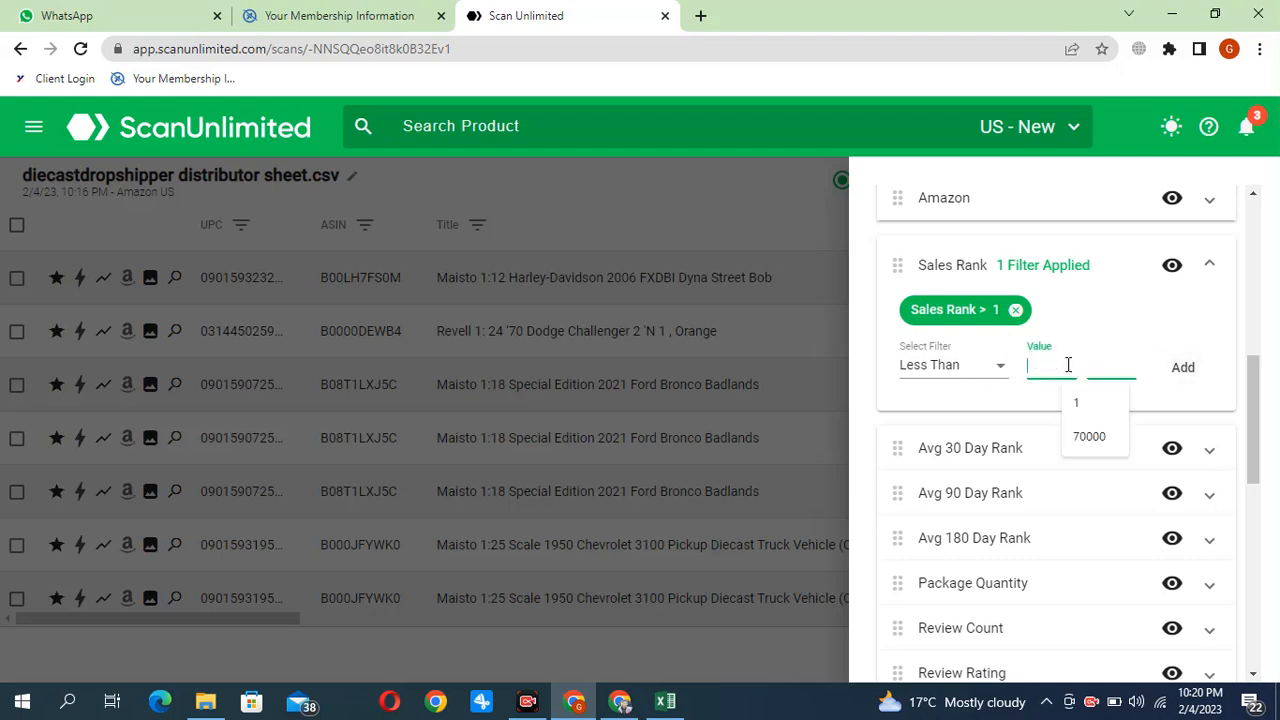
type("6000")
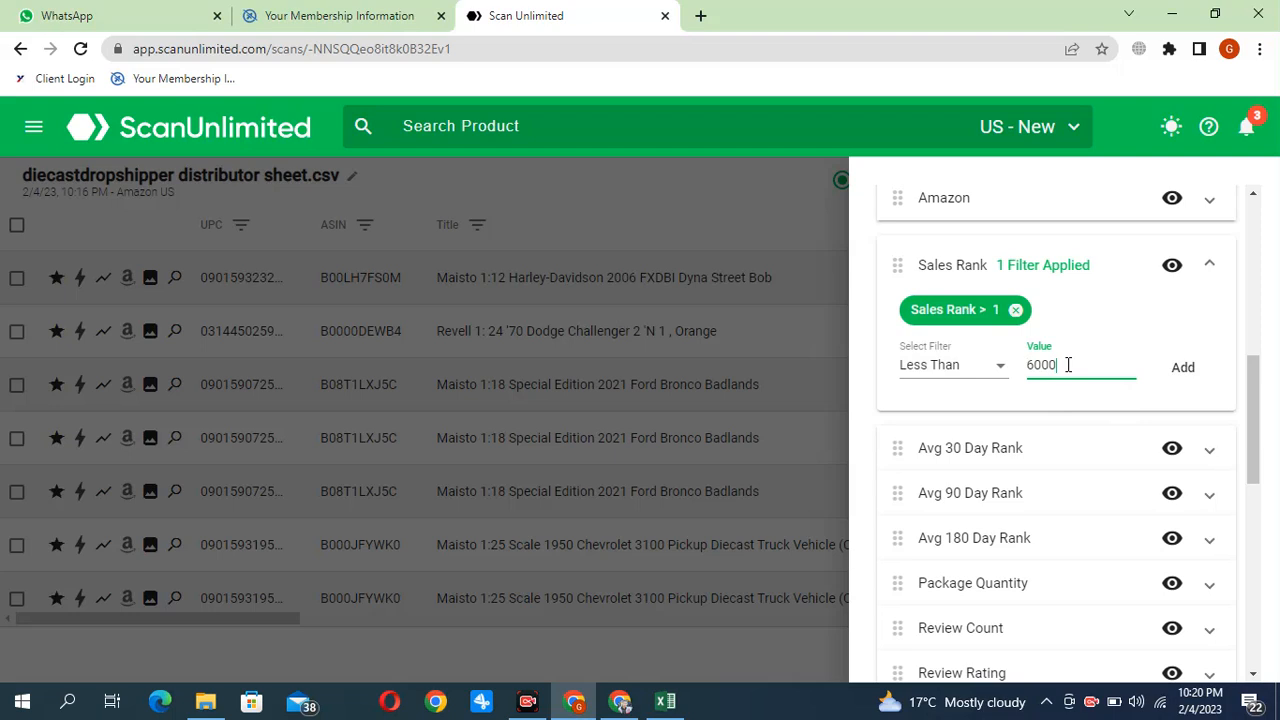
type("0")
left_click(1184, 370)
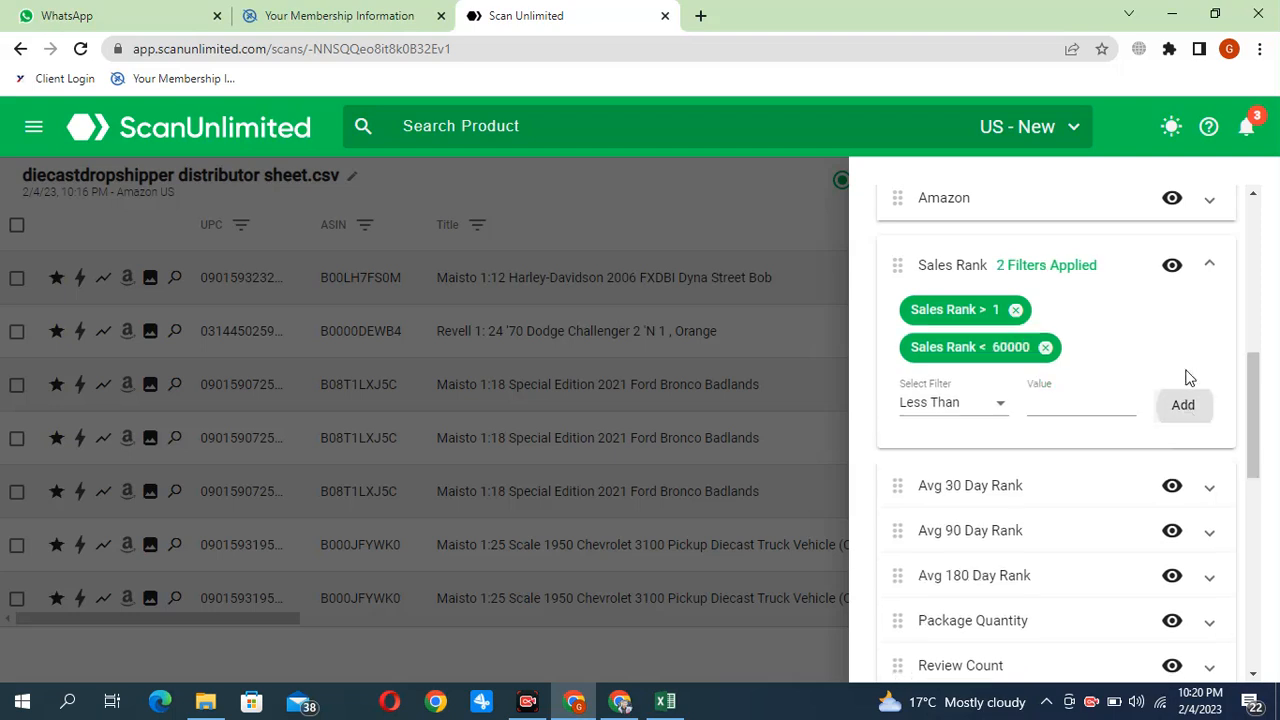
scroll(1063, 429, "down", 3)
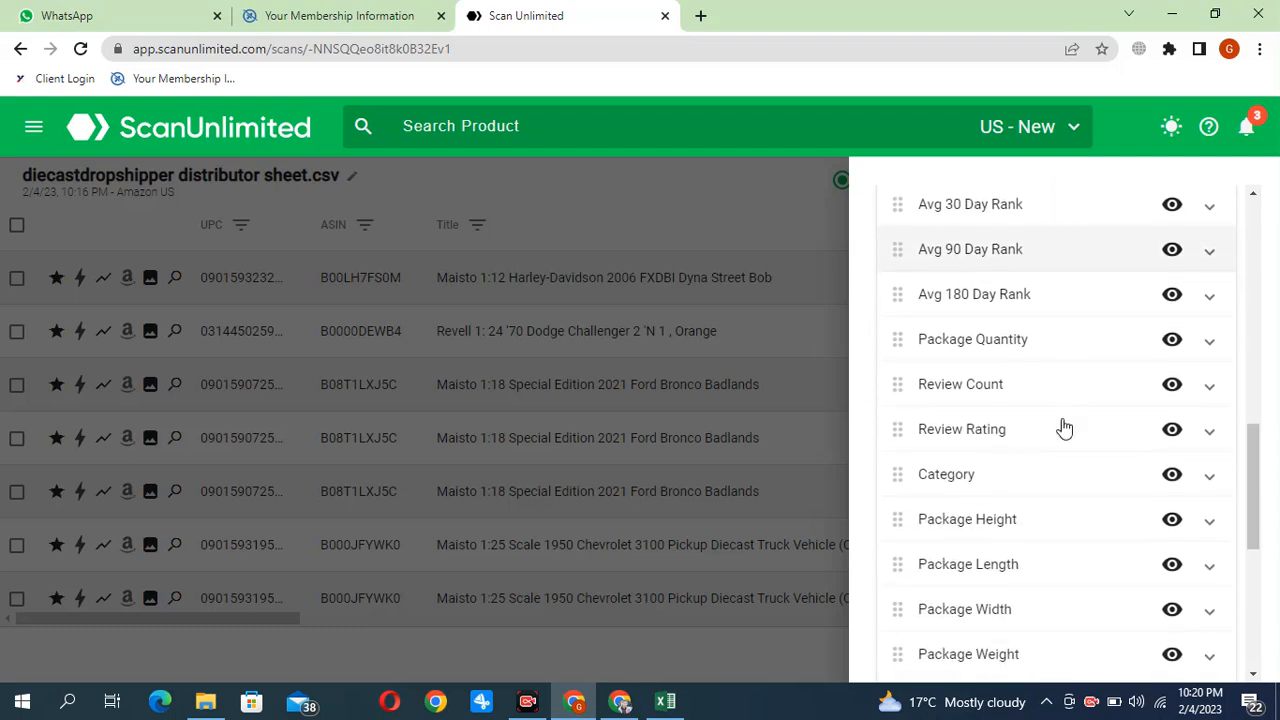
scroll(1008, 300, "down", 5)
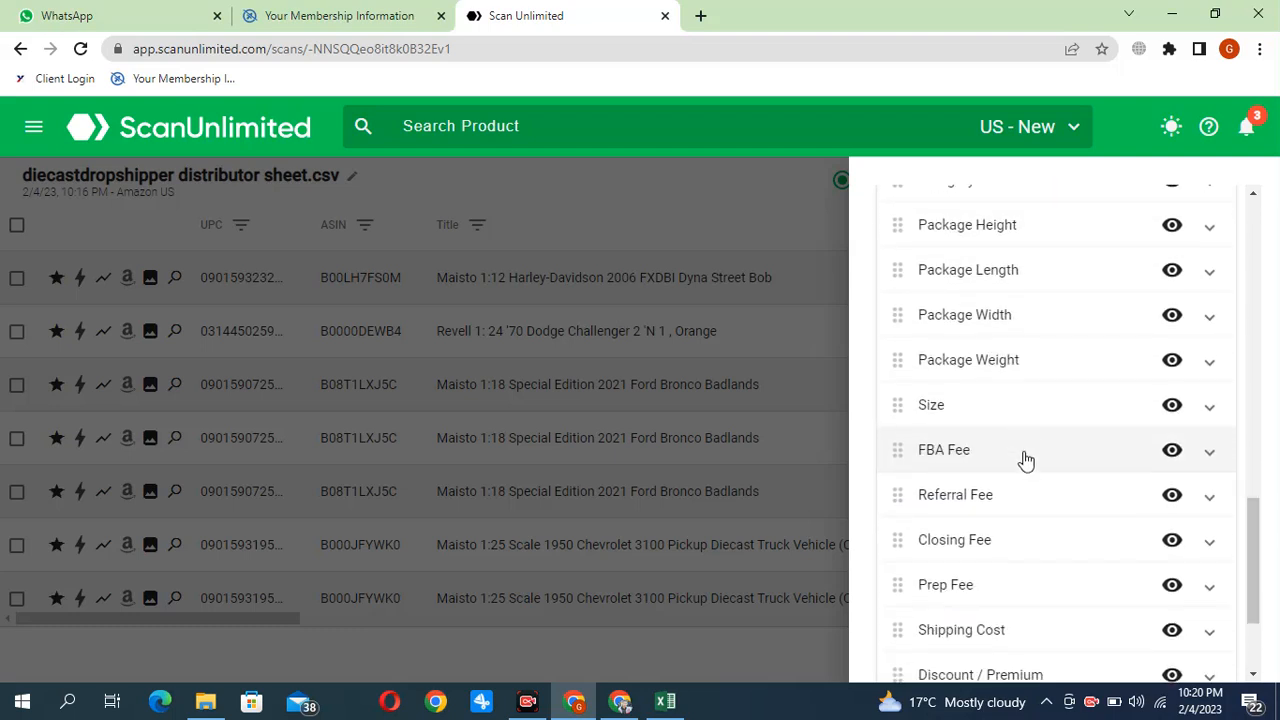
scroll(1026, 466, "up", 1)
scroll(1017, 490, "down", 1)
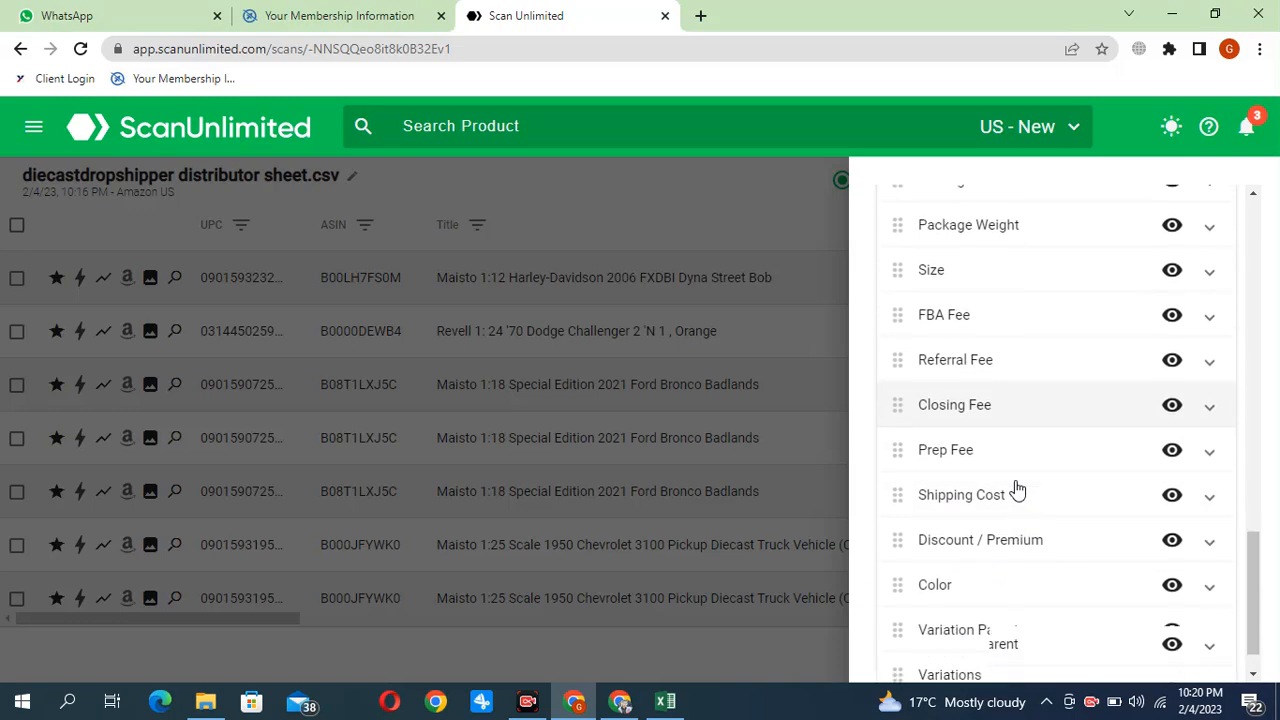
scroll(1016, 488, "up", 5)
scroll(1015, 489, "up", 10)
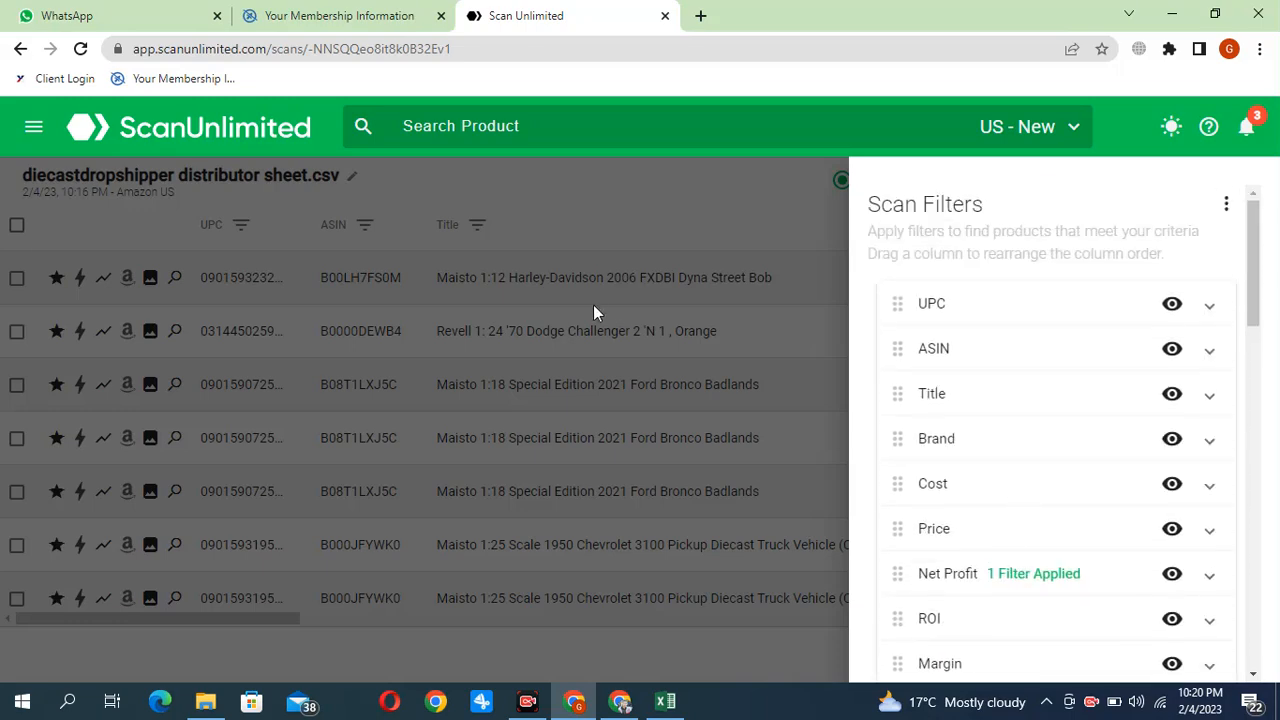
left_click(725, 190)
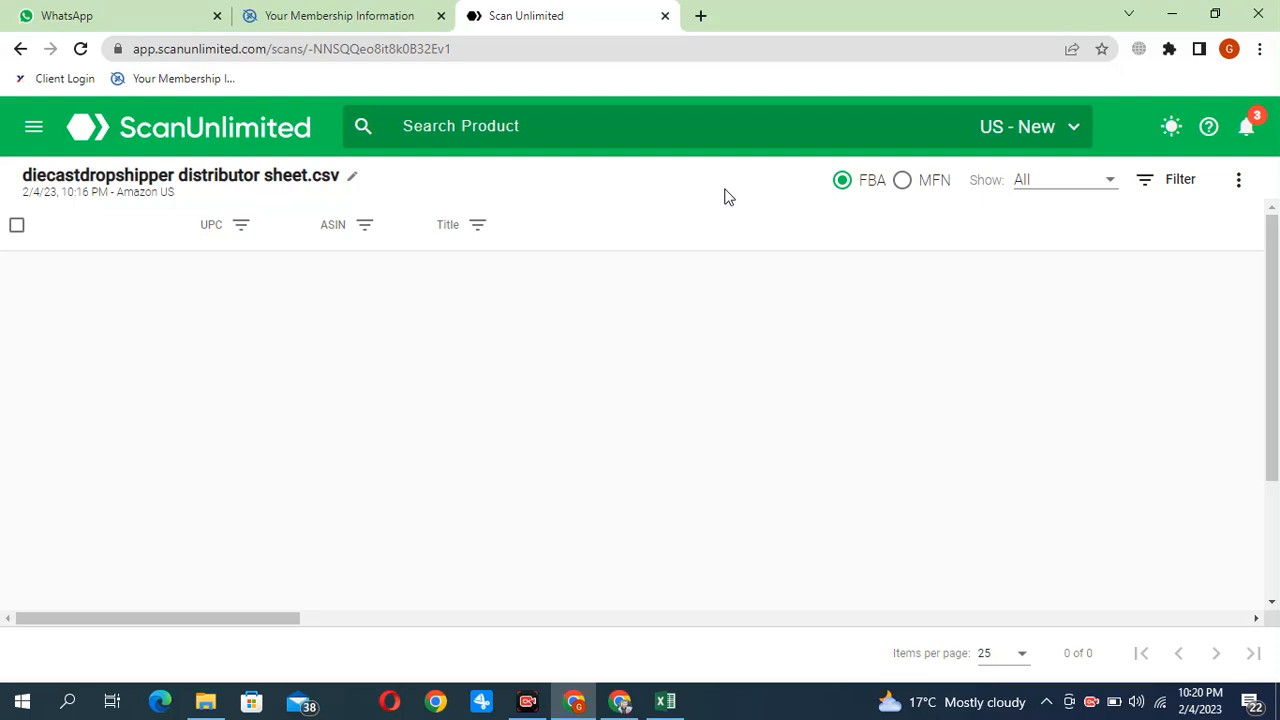
Request a download of all products in the scan, regardless of the filters
left_click(1239, 183)
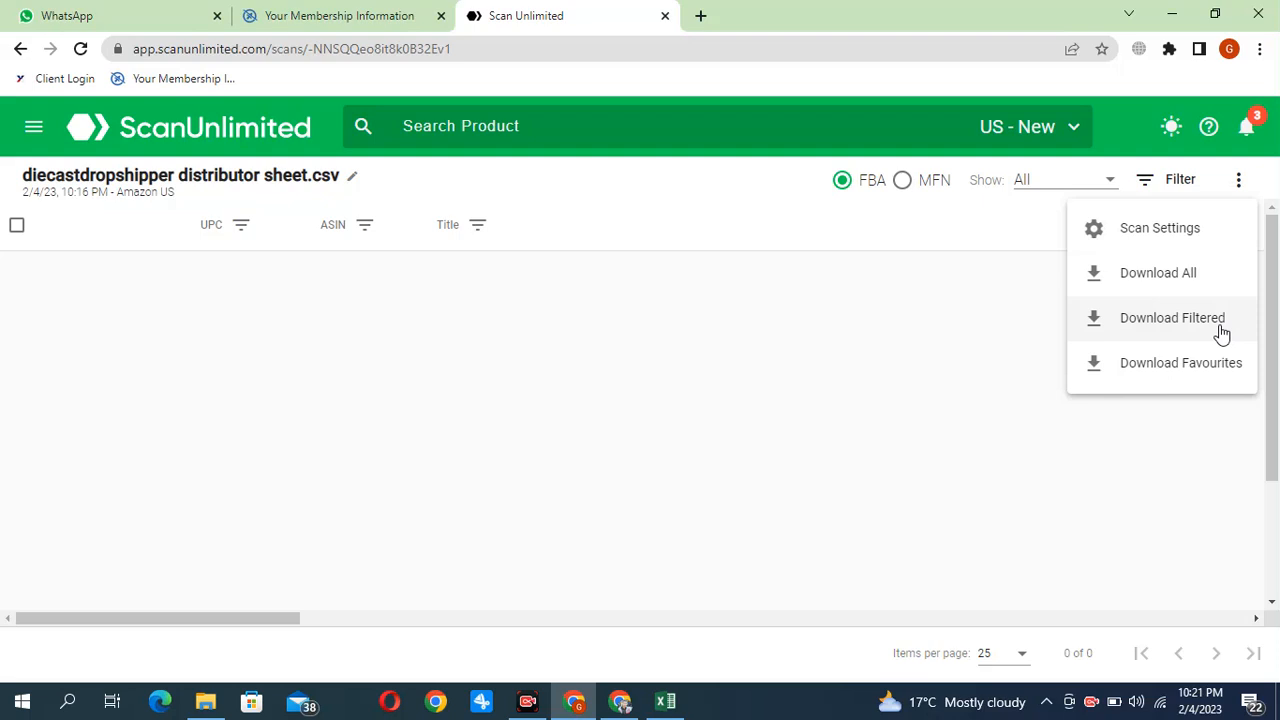
left_click(1167, 280)
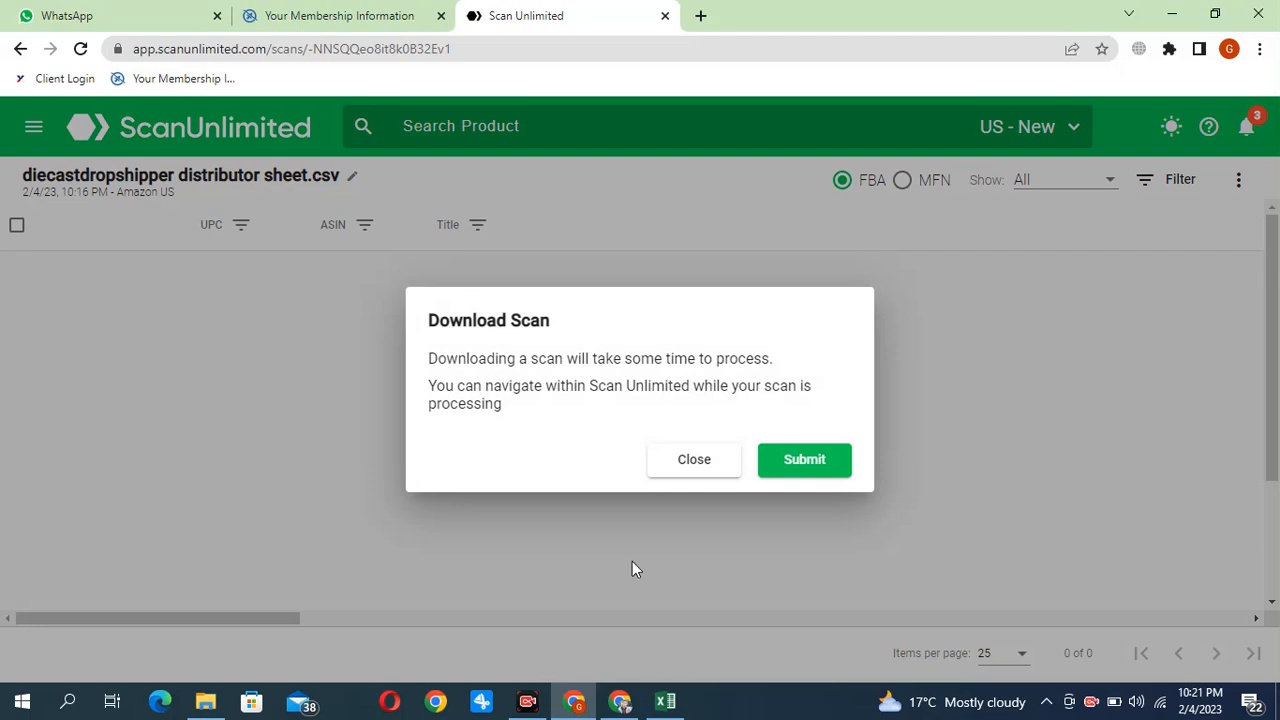
left_click(778, 462)
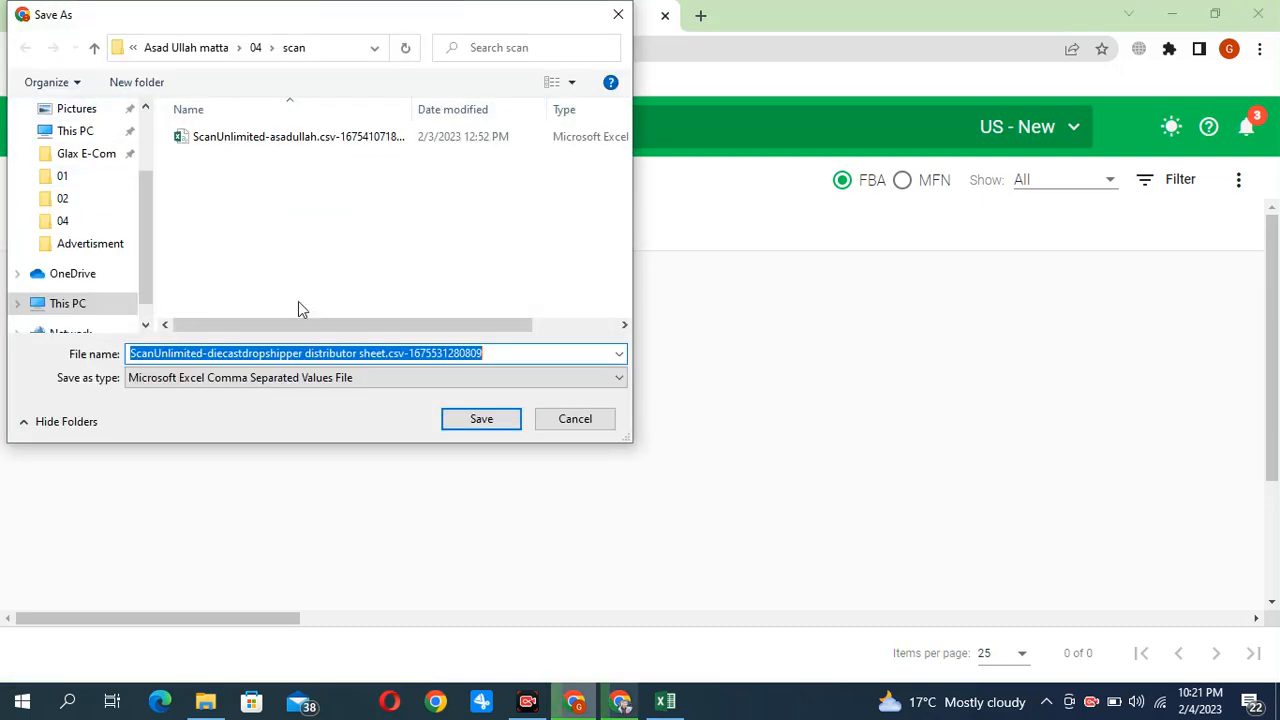
Create a folder named "scaned" inside the scan folder and save the downloaded CSV in it
right_click(288, 201)
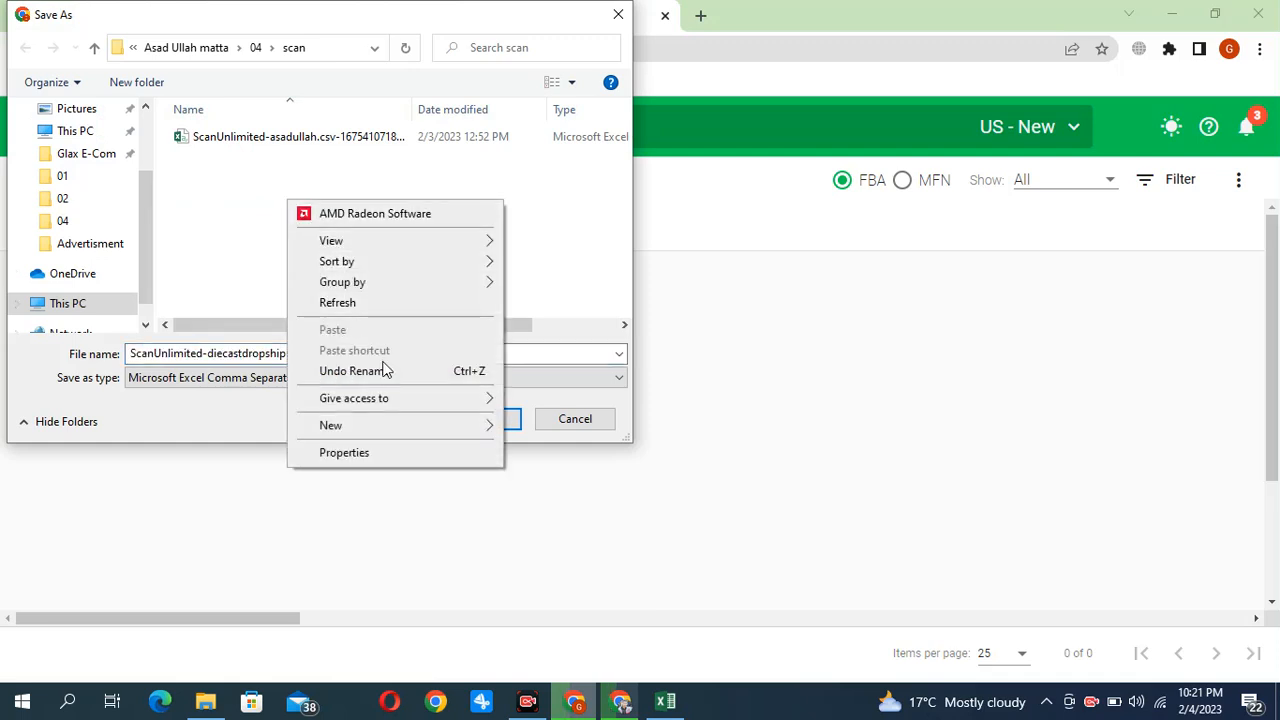
mouse_move(386, 428)
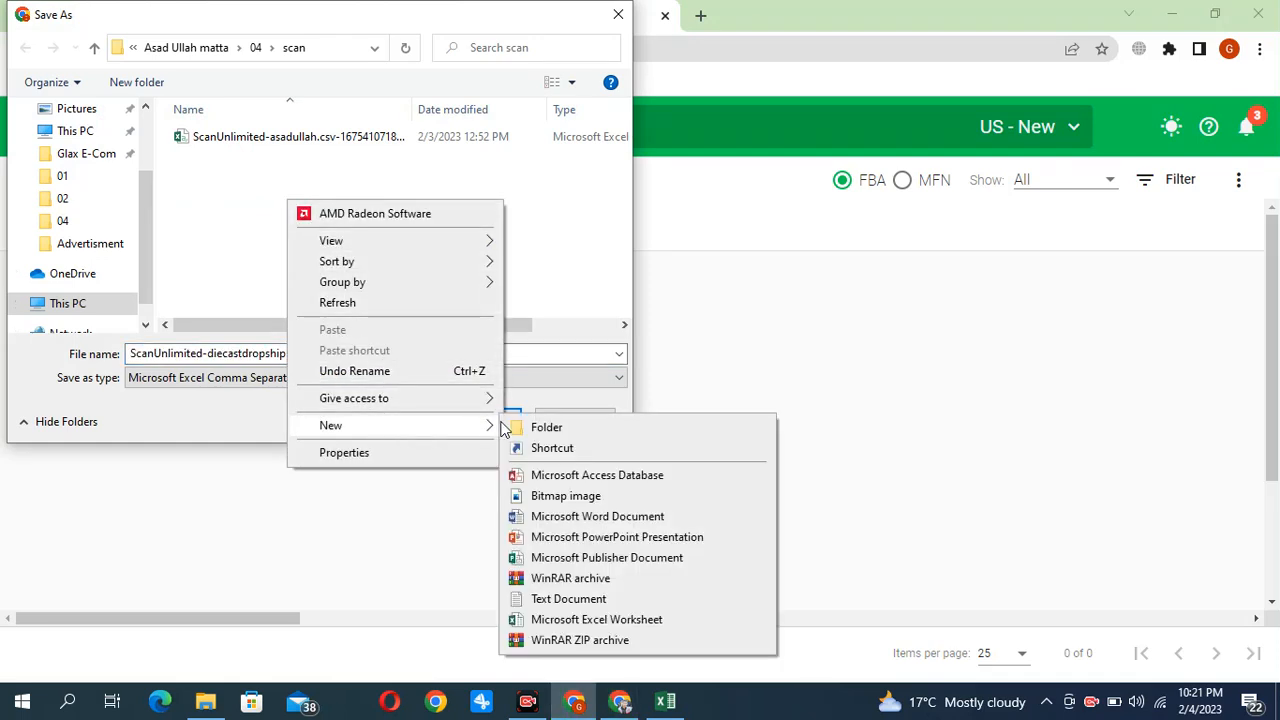
left_click(522, 428)
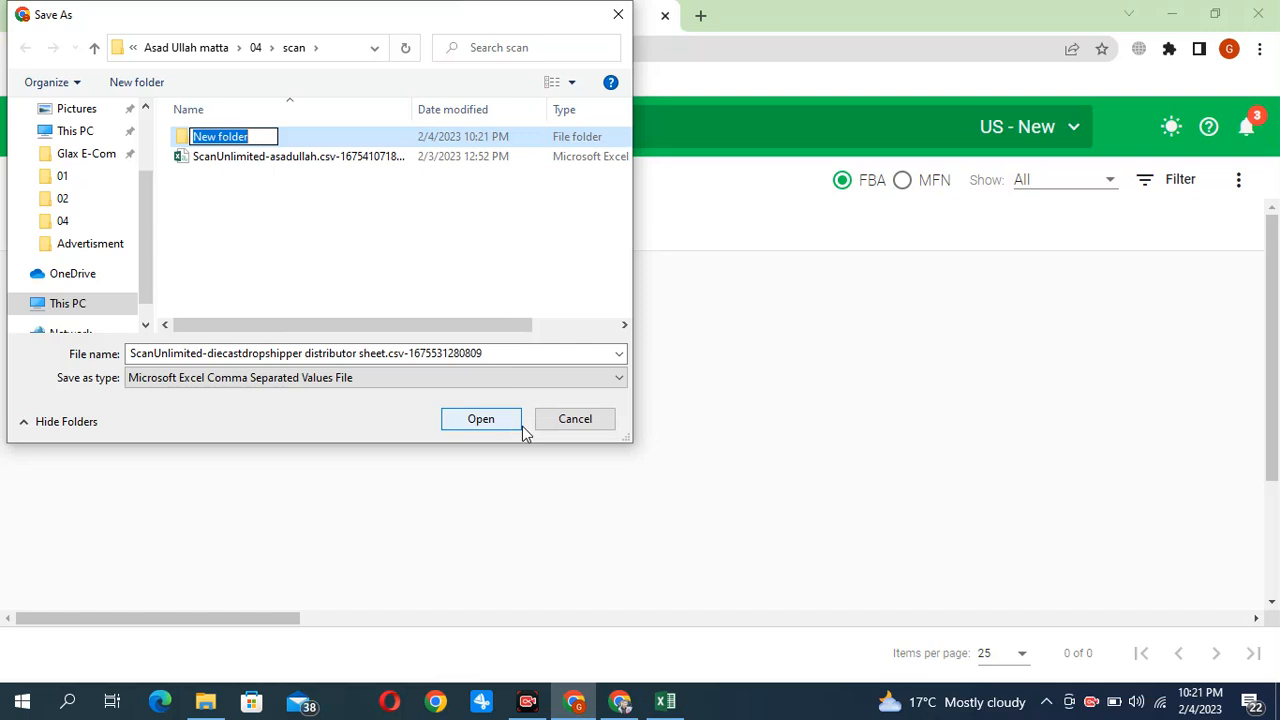
type("scaned")
key("Return")
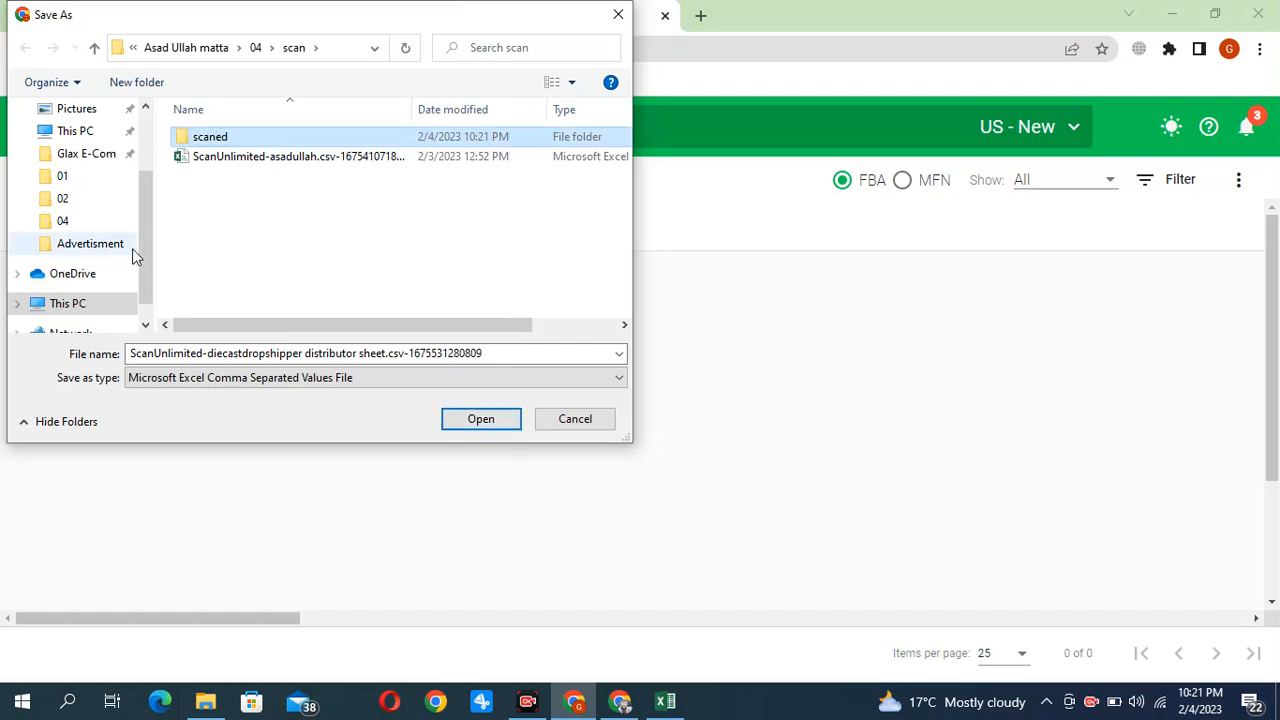
key("Return")
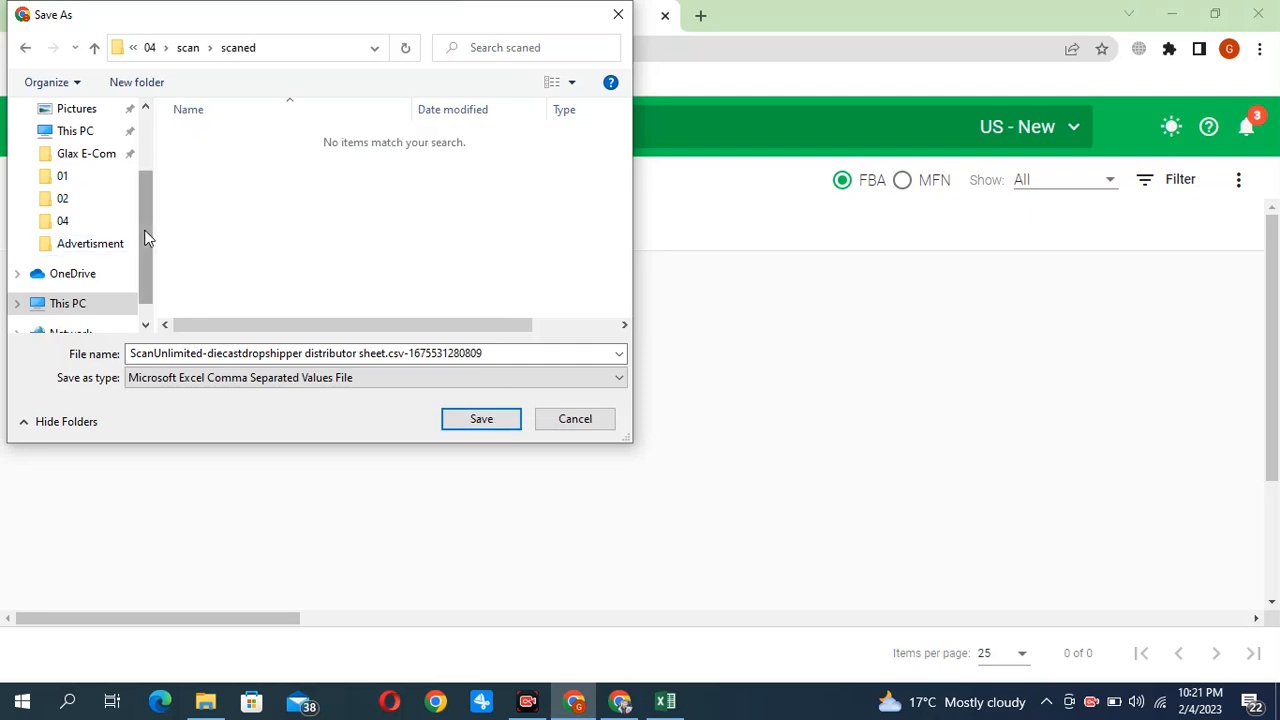
left_click(494, 423)
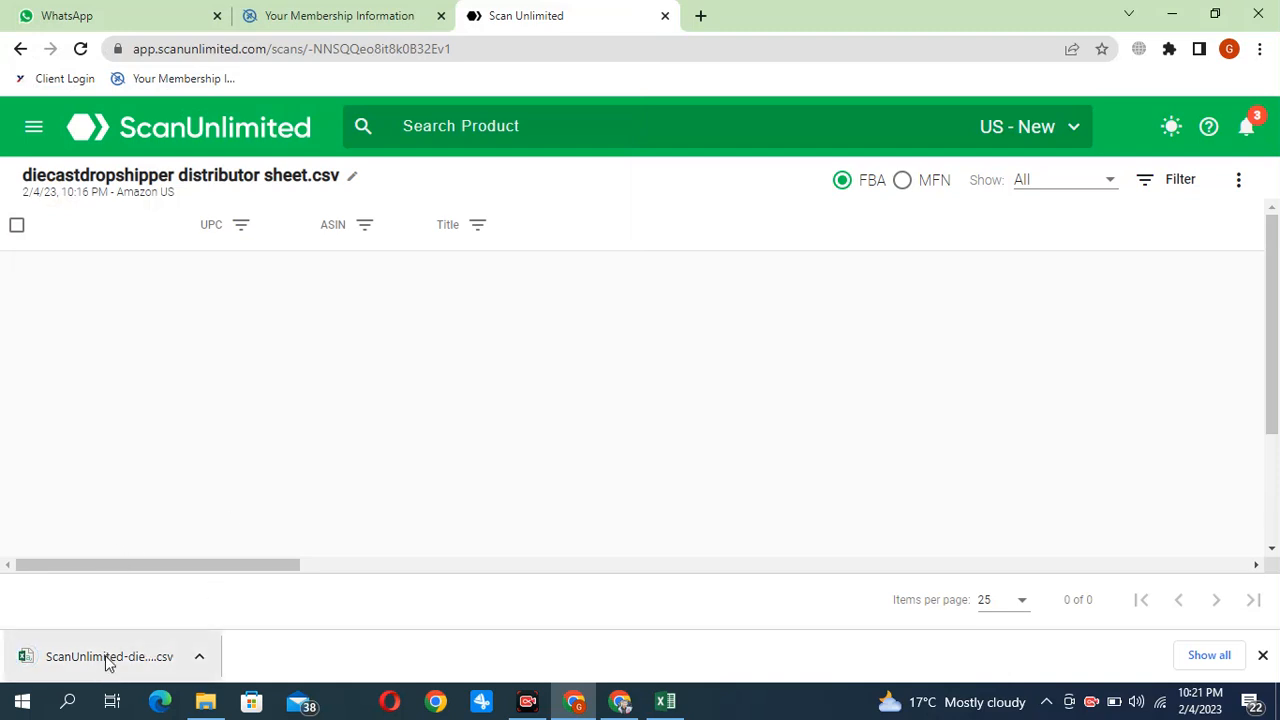
Open the downloaded CSV in Excel and turn on filtering for its header row
left_click(75, 660)
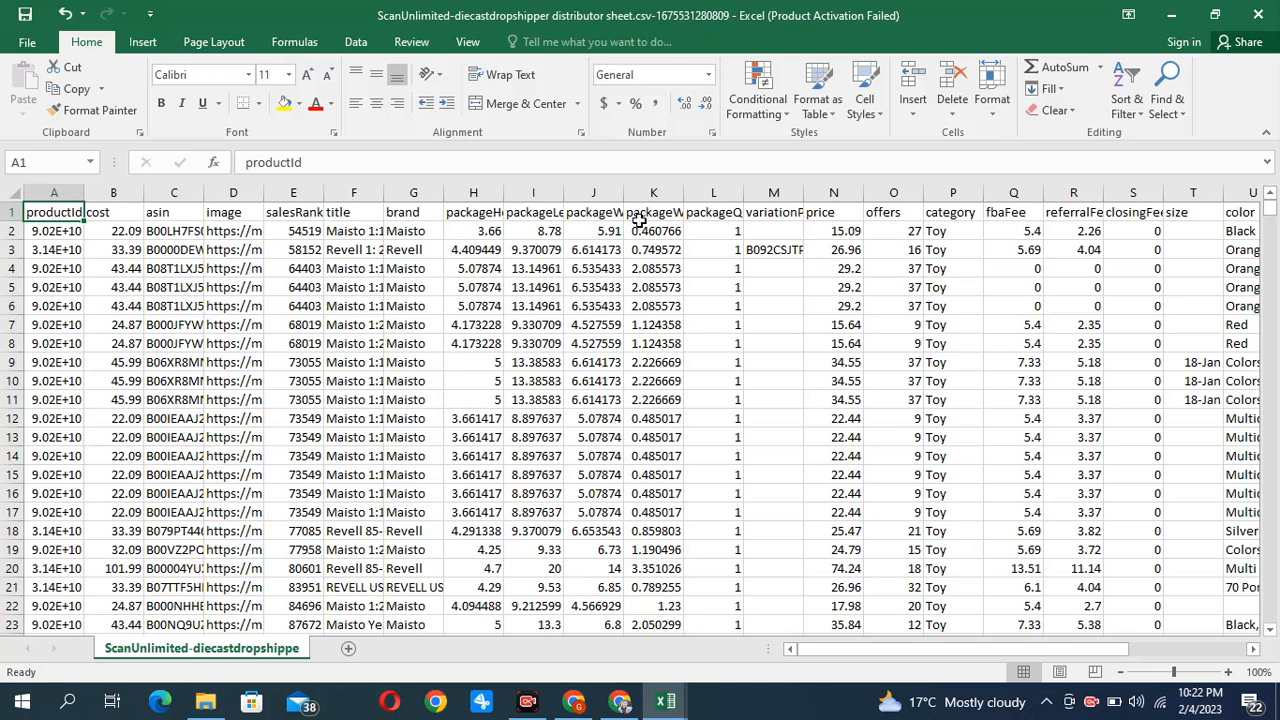
left_click(1130, 110)
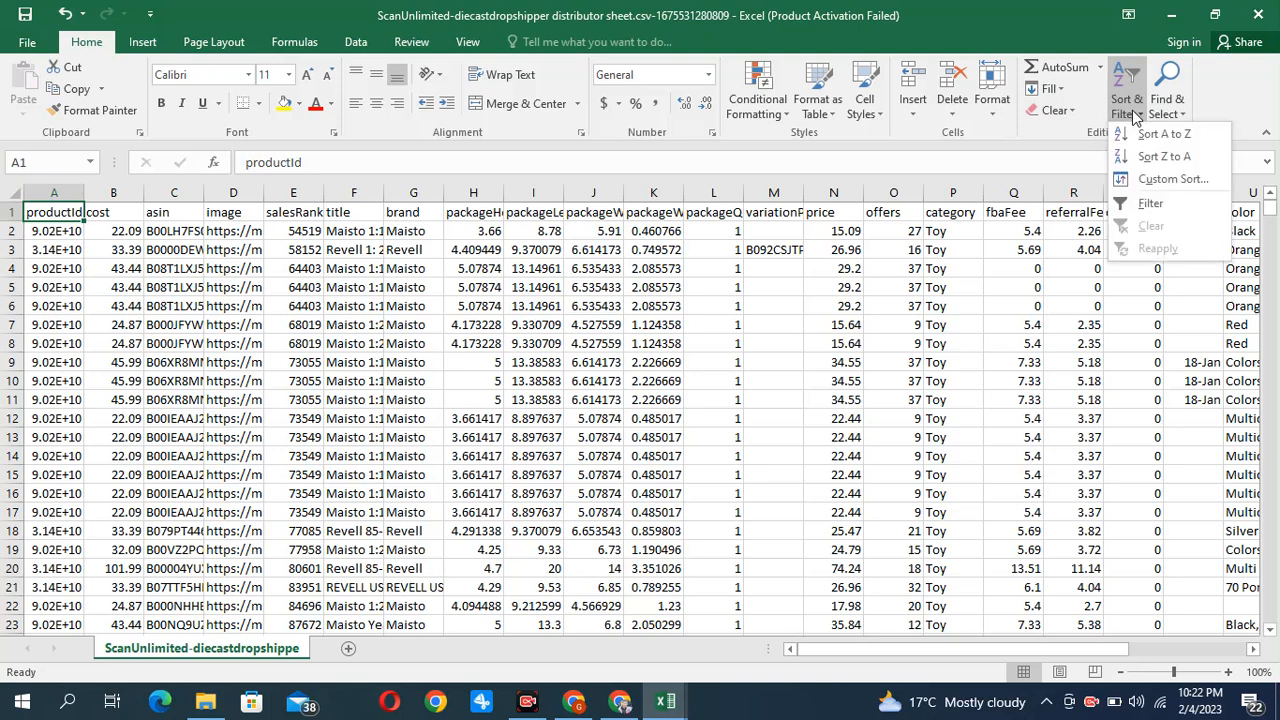
left_click(1148, 204)
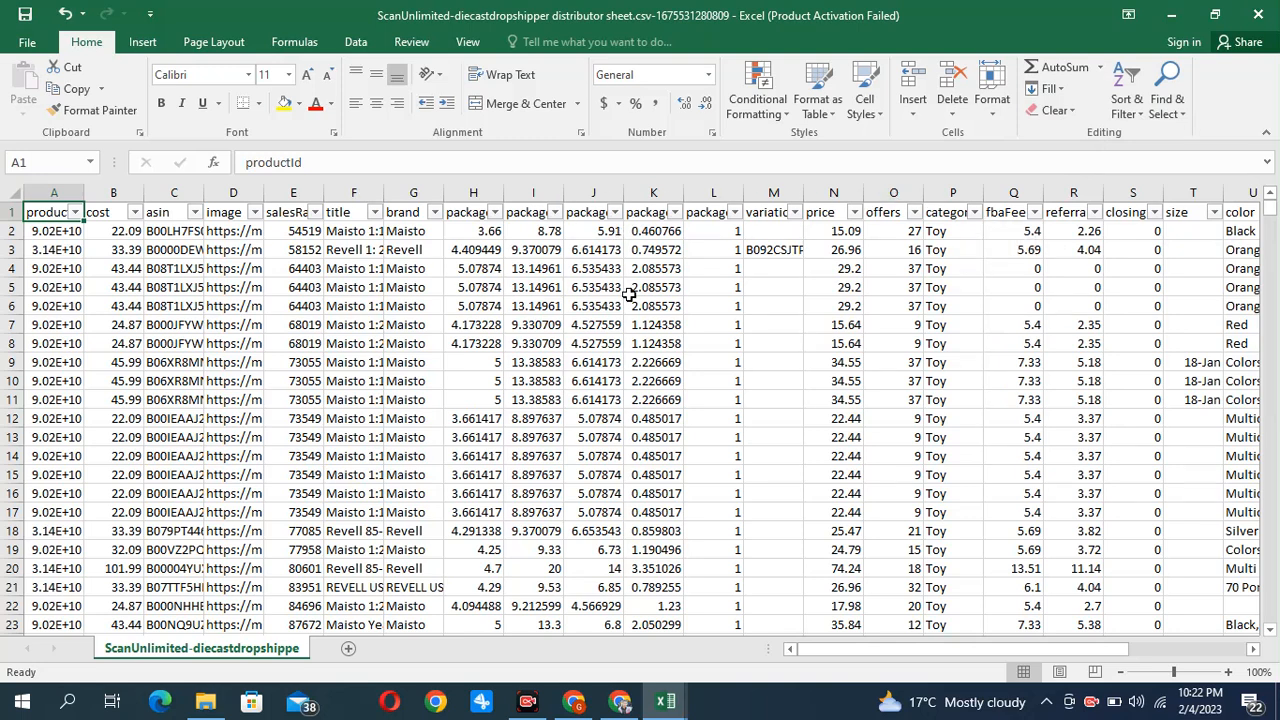
Filter the salesRank column to values greater than 1 and less than 70000
left_click(315, 213)
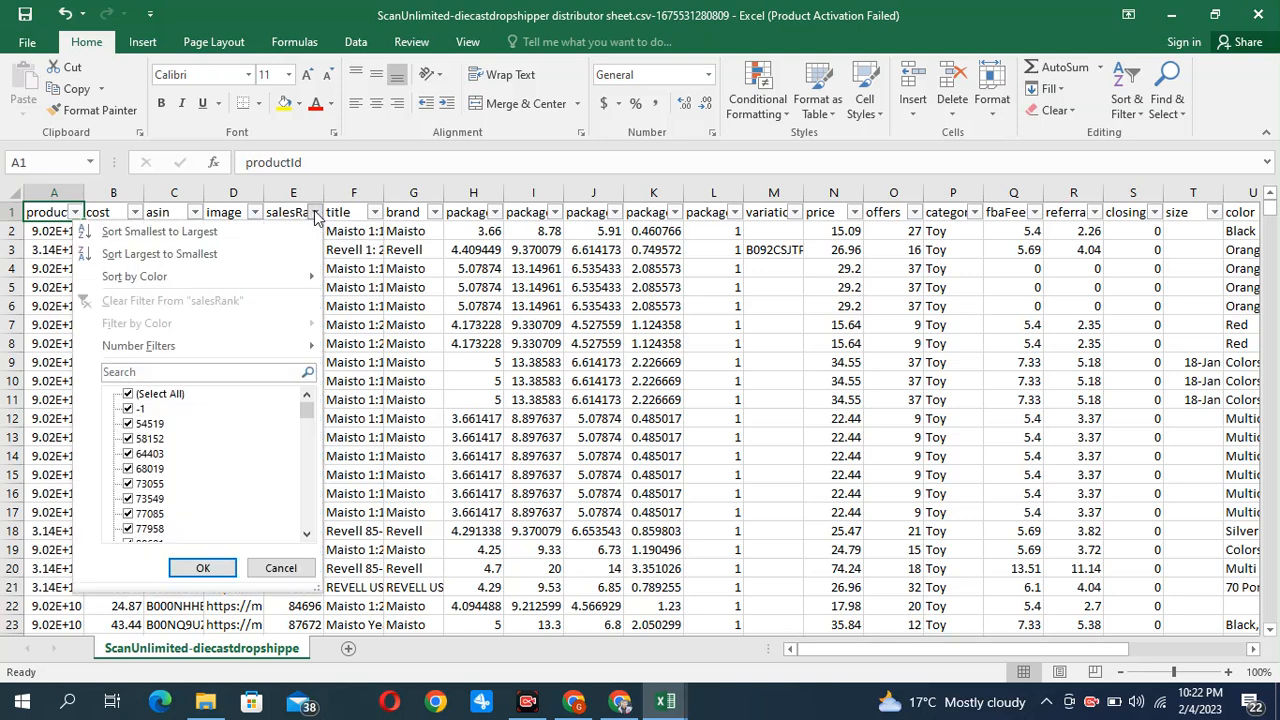
mouse_move(179, 349)
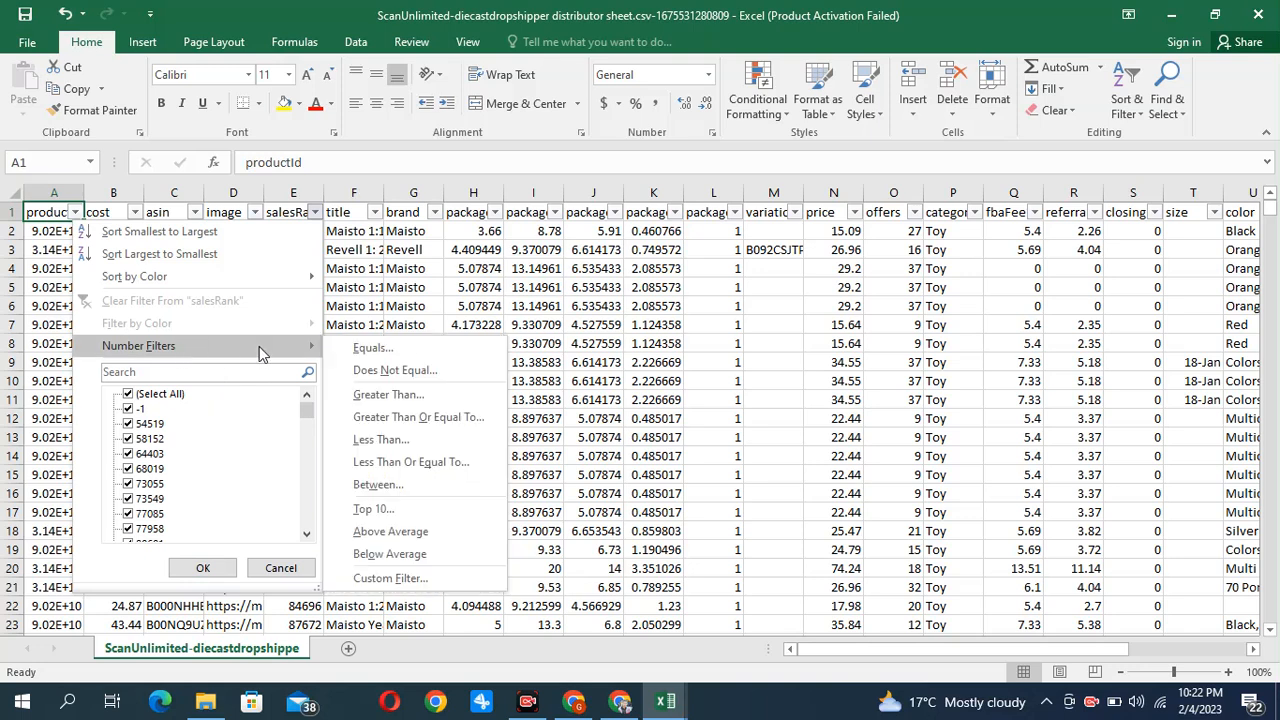
left_click(378, 400)
type("1")
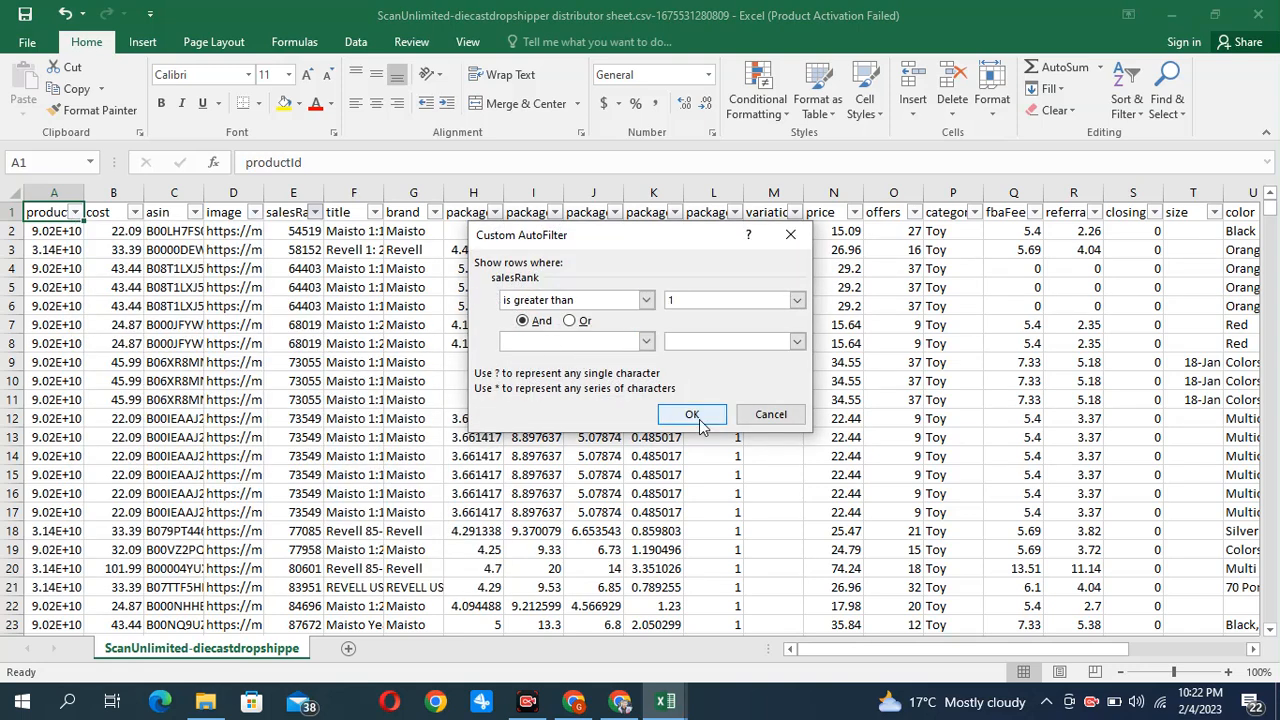
left_click(647, 343)
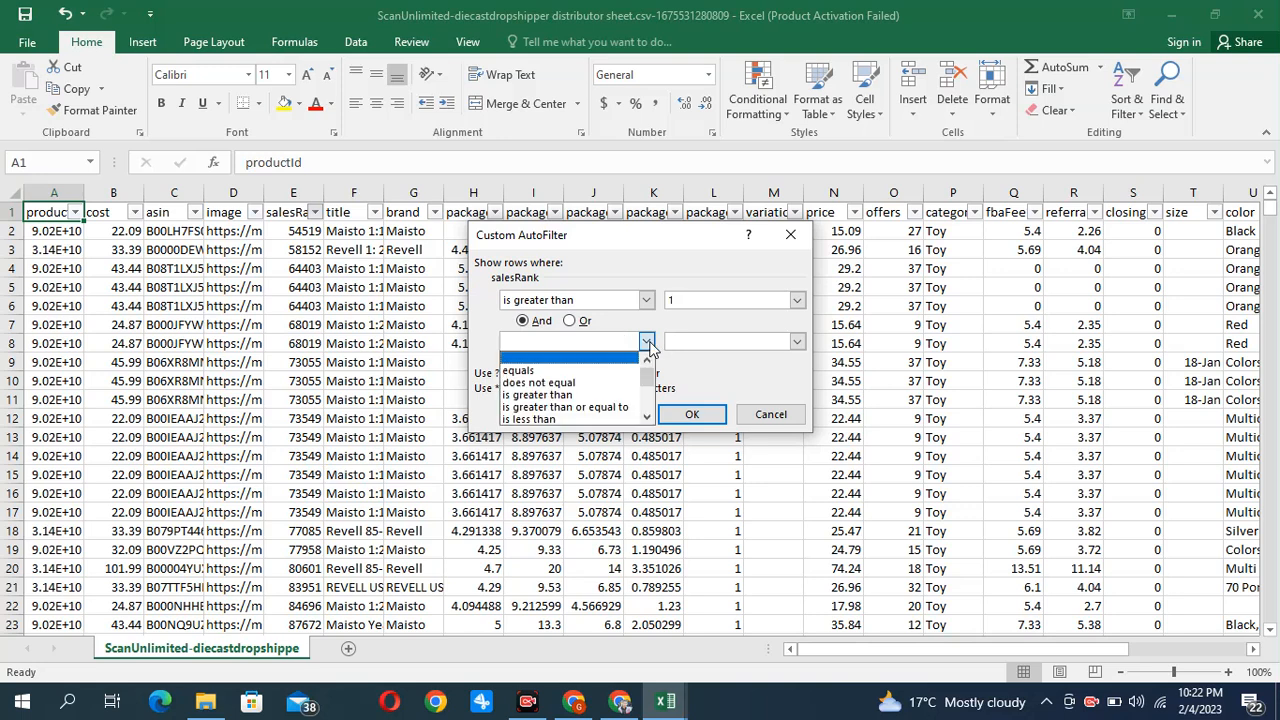
left_click(543, 420)
left_click(698, 342)
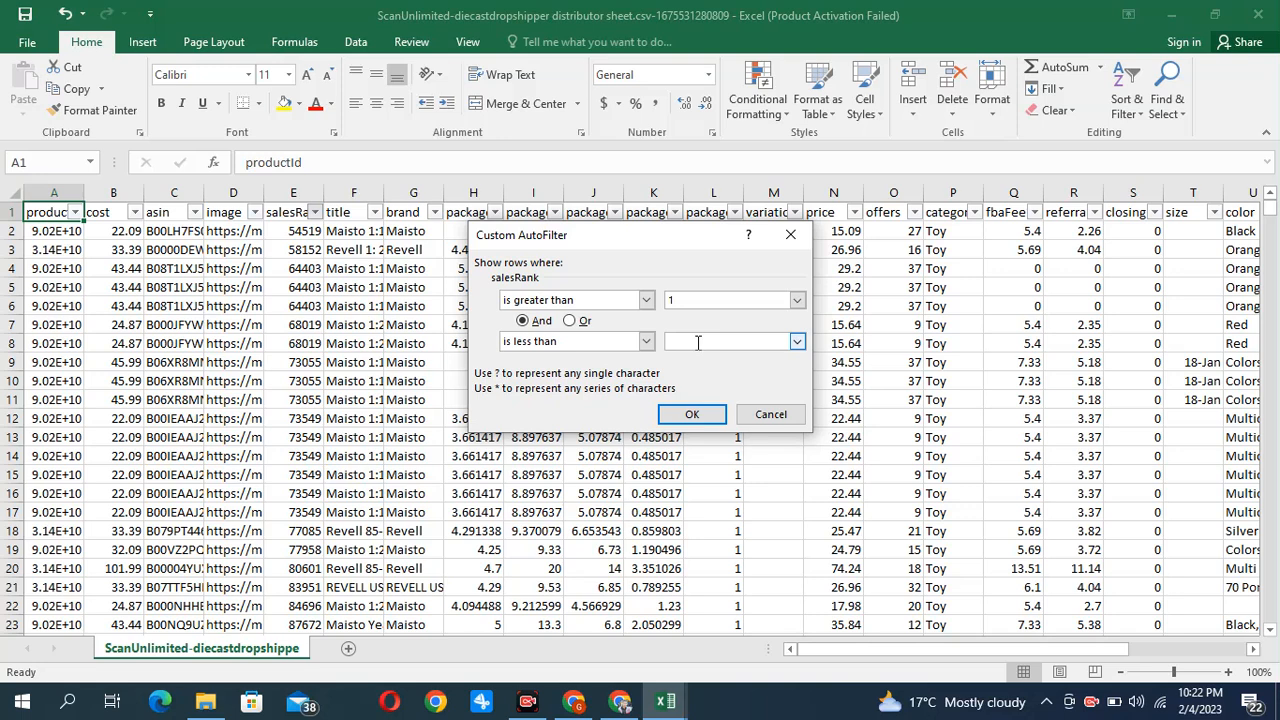
type("70000")
left_click(708, 410)
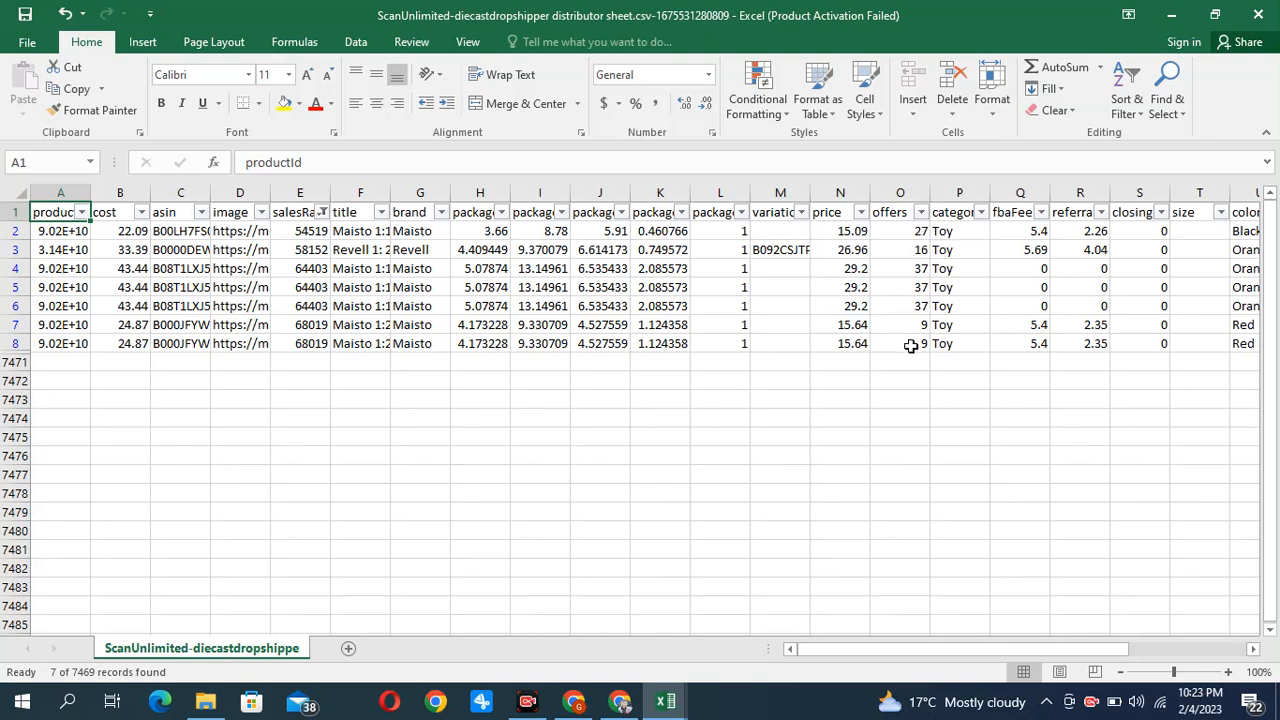
left_click(921, 213)
mouse_move(897, 345)
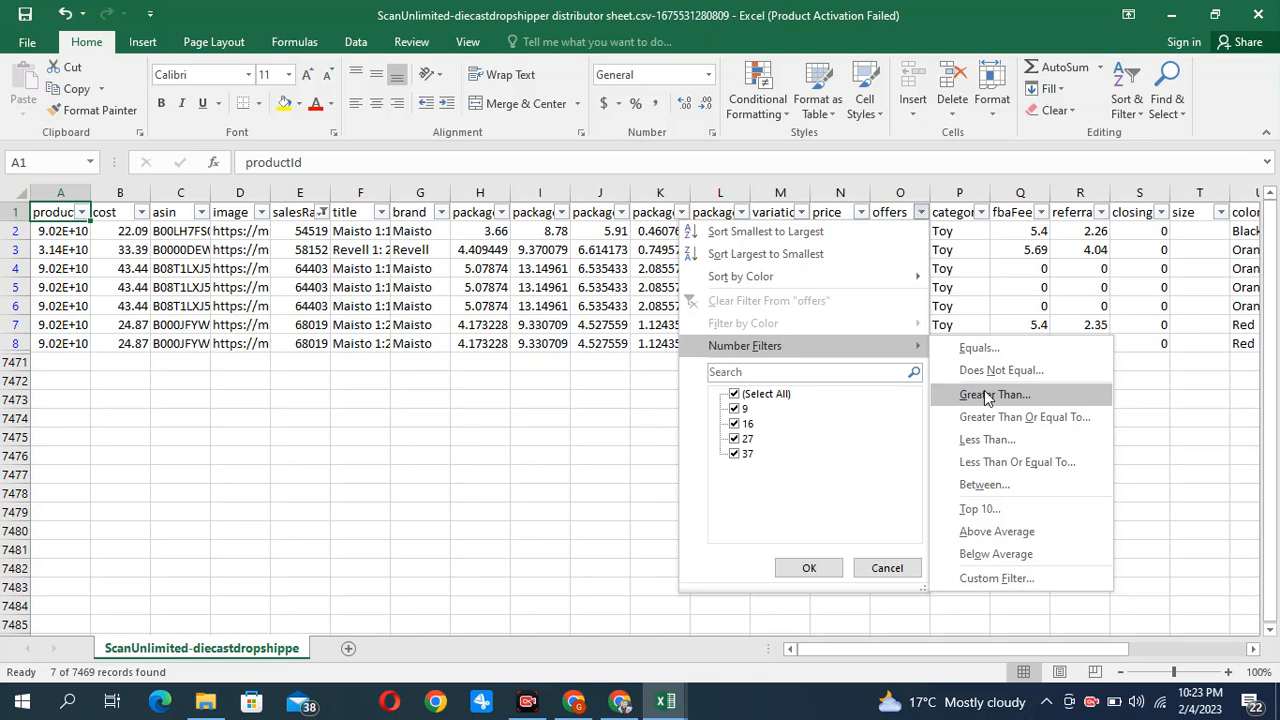
key("Escape")
key("Escape")
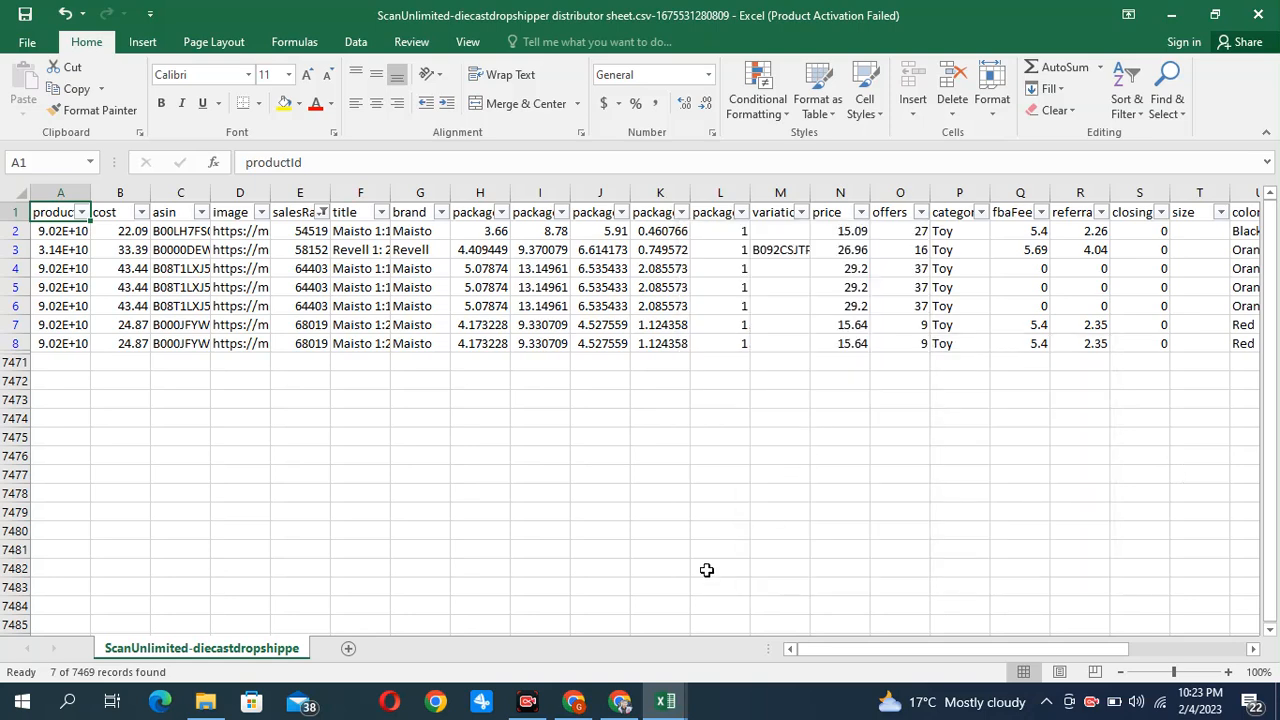
Examine the profit and roi columns of the filtered rows, including the values offered by the profit filter
left_click_drag(853, 645, 1045, 668)
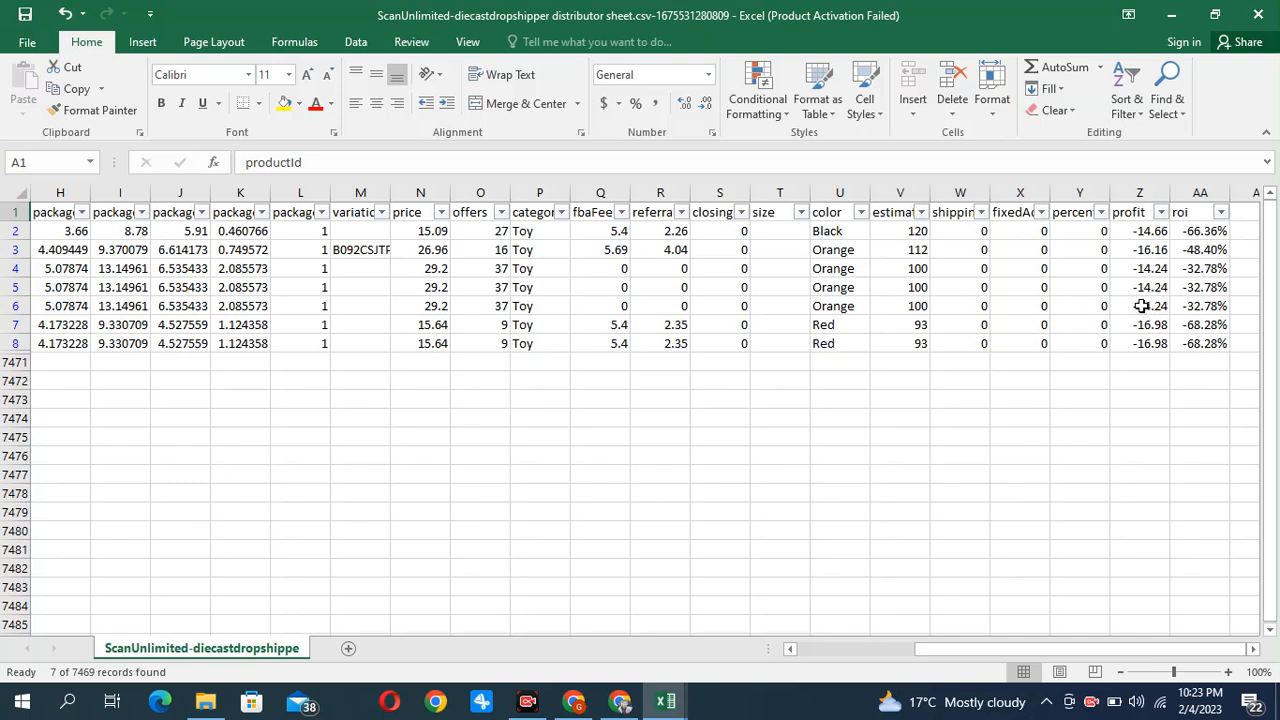
left_click(1160, 212)
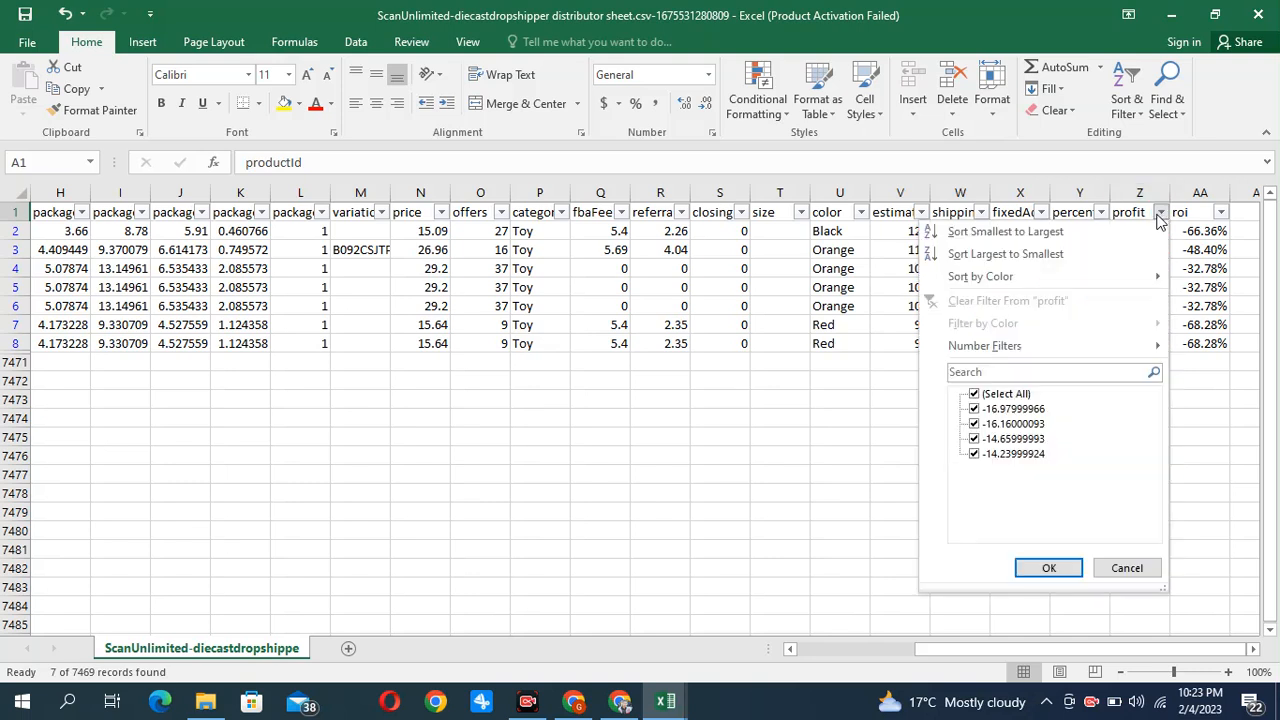
left_click(1049, 567)
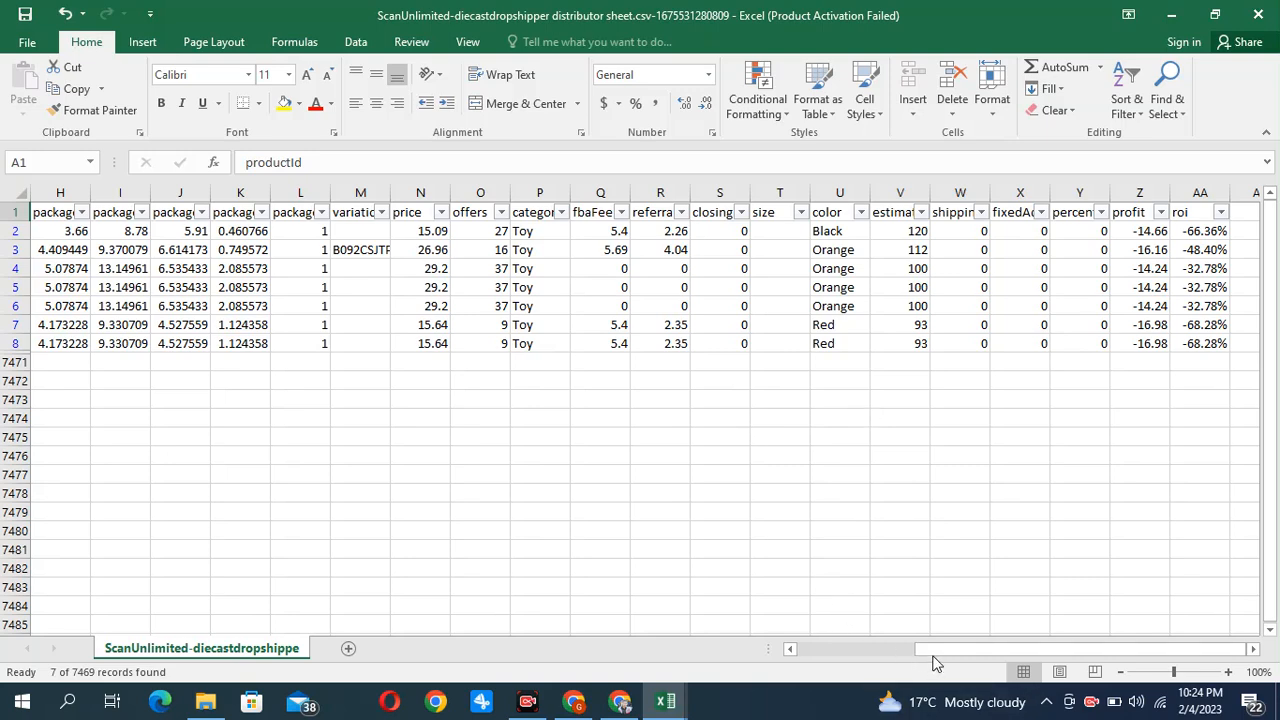
left_click_drag(937, 654, 805, 650)
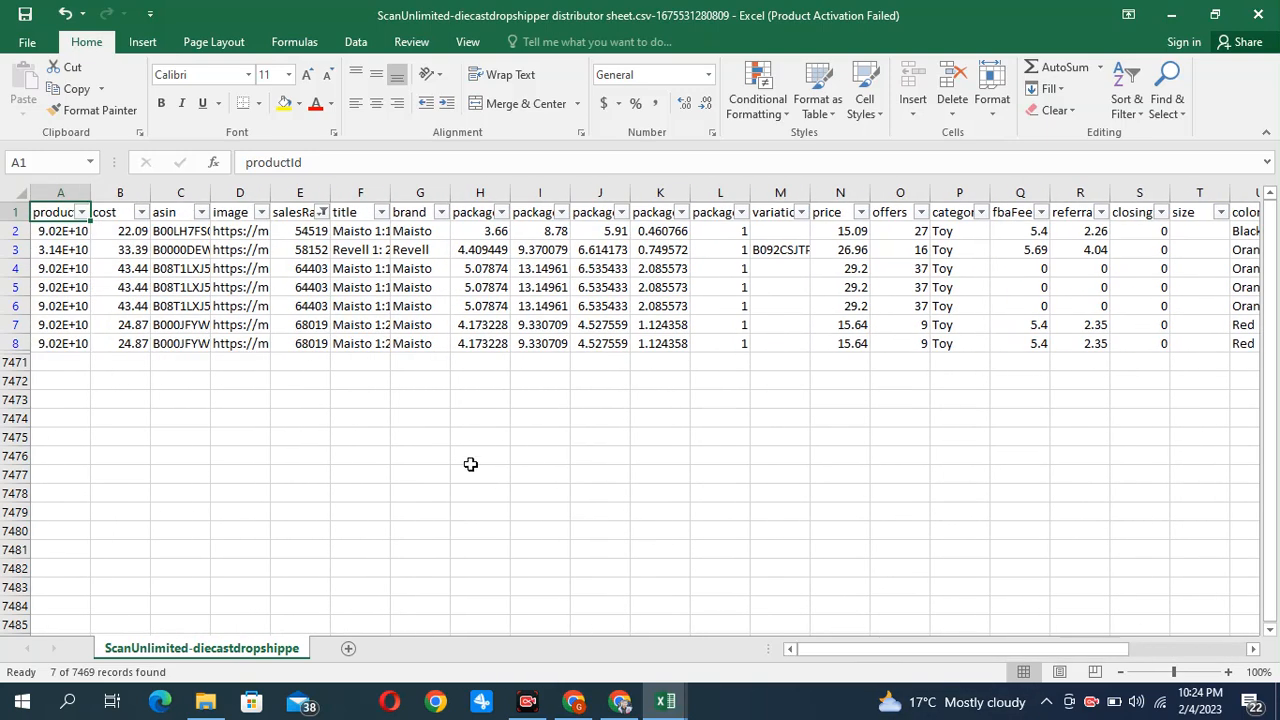
Widen the asin column to show the full codes and select the first product's ASIN in C2
left_click_drag(210, 195, 306, 203)
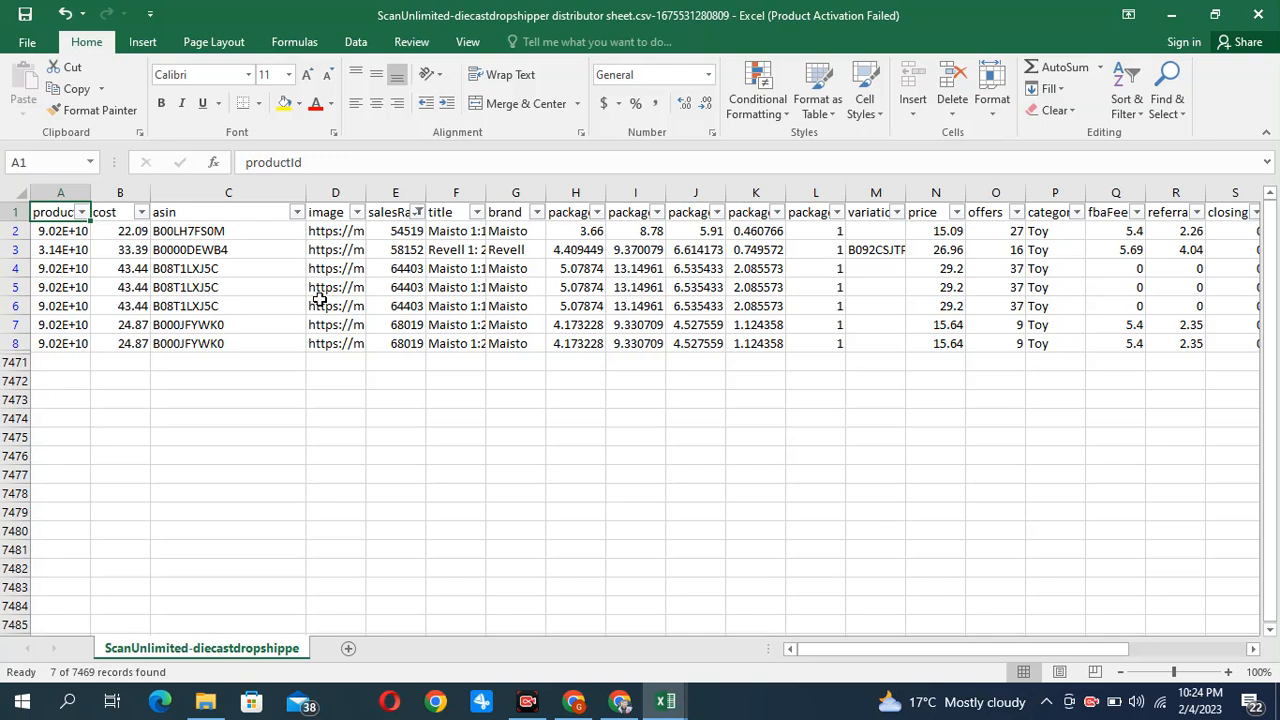
left_click(178, 230)
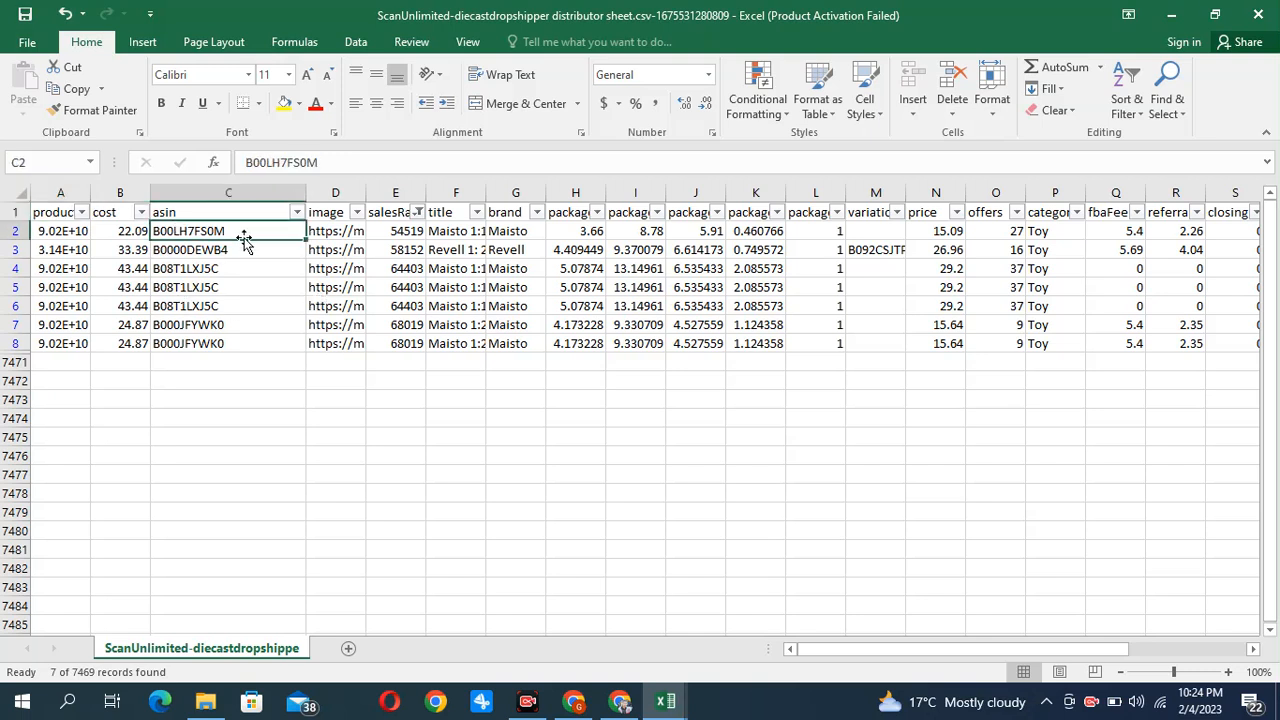